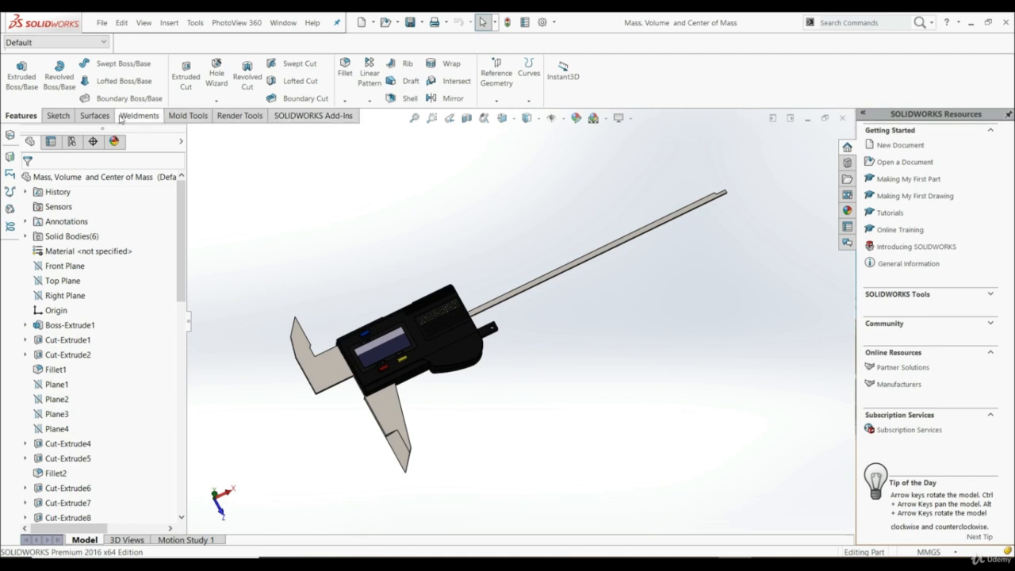
# - Add the Evaluate tool set to the command ribbon and display its tools
pyautogui.rightClick(303, 117)
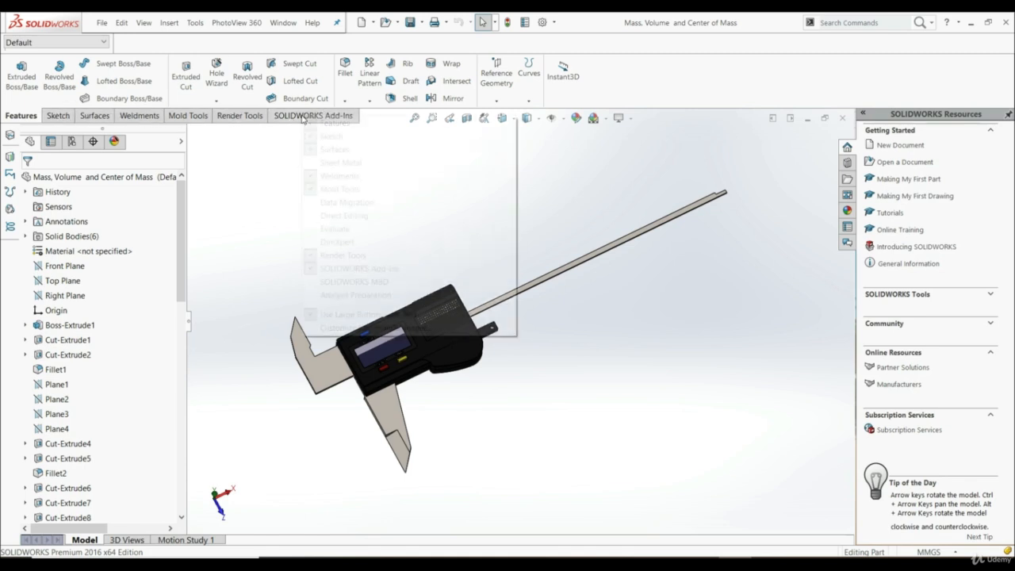
pyautogui.click(344, 230)
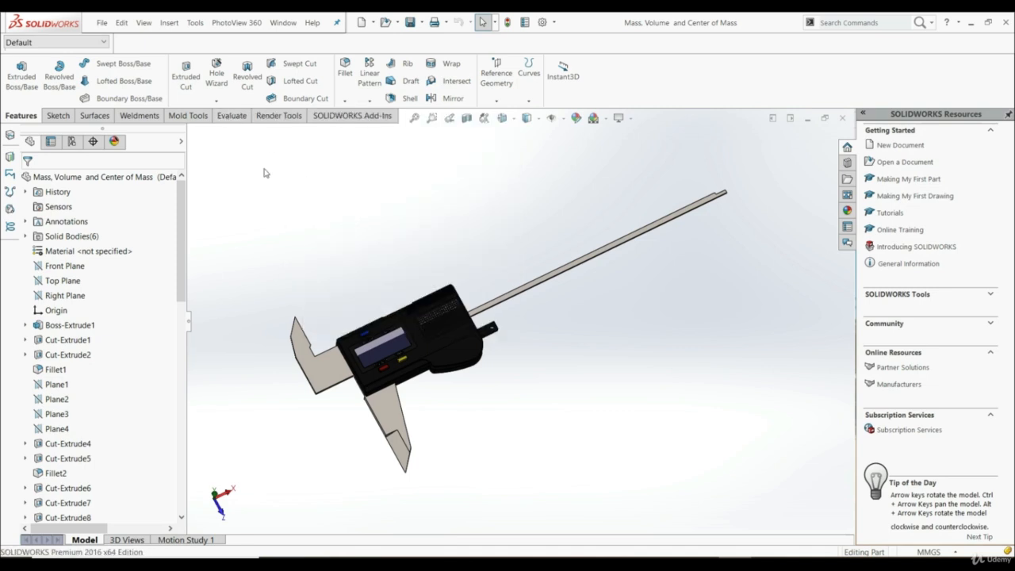
pyautogui.click(237, 118)
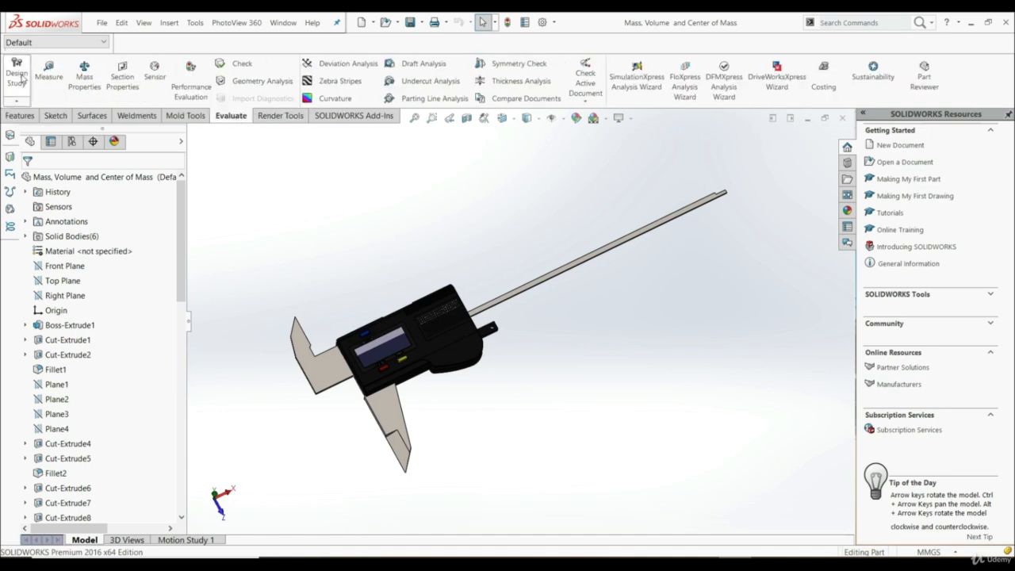
# - Evaluate the caliper part's mass properties and examine its density, mass, volume and surface area
pyautogui.click(82, 74)
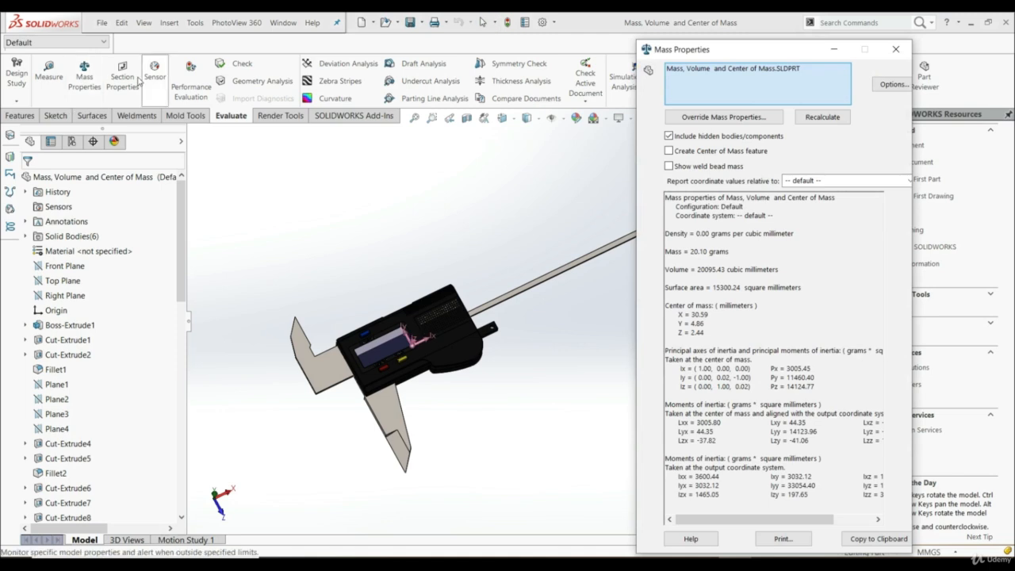
pyautogui.moveTo(744, 53); pyautogui.dragTo(389, 61)
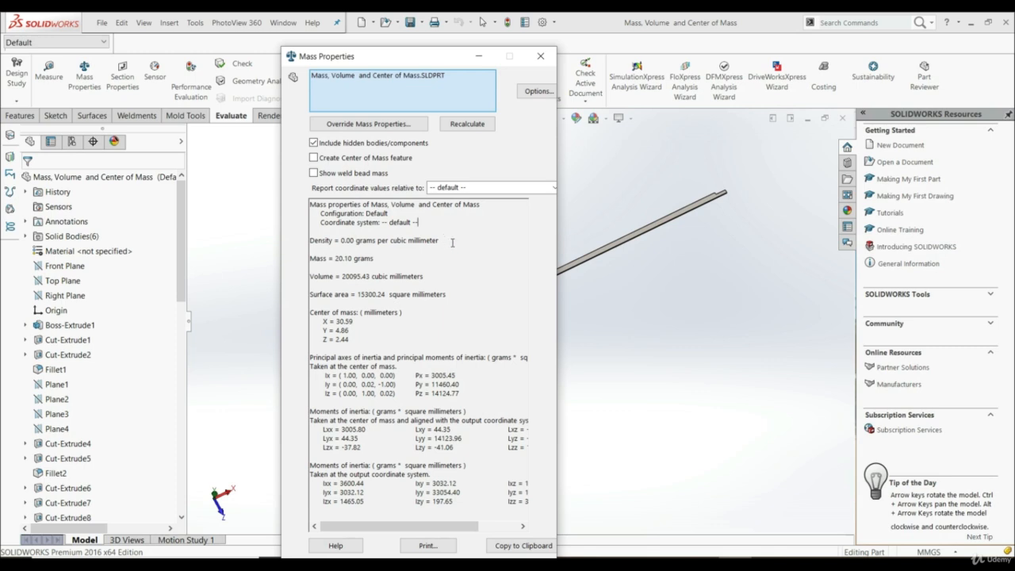
pyautogui.moveTo(452, 242); pyautogui.dragTo(302, 244)
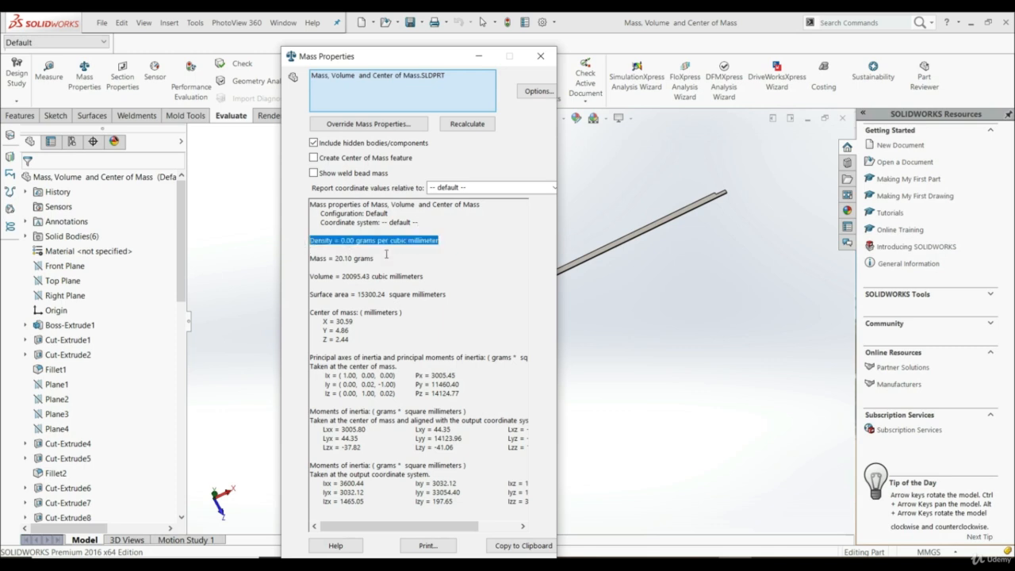
pyautogui.moveTo(374, 258); pyautogui.dragTo(406, 281)
pyautogui.click(408, 279)
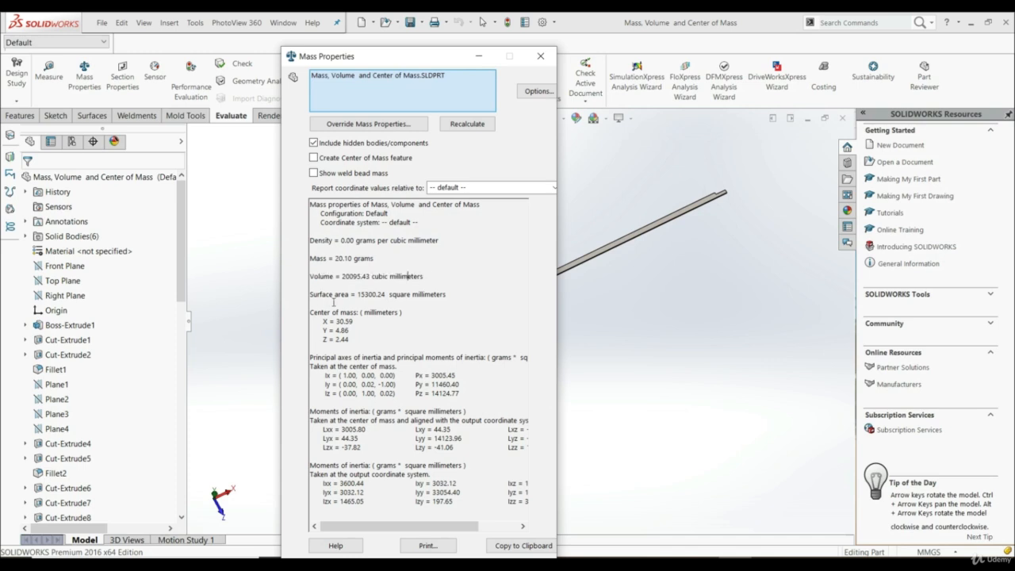
pyautogui.moveTo(313, 295); pyautogui.dragTo(405, 300)
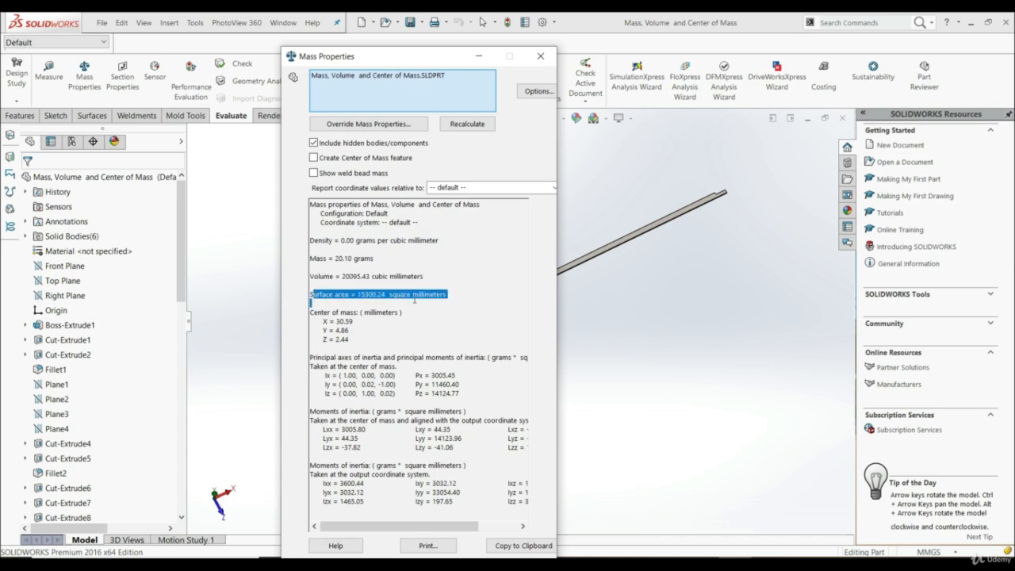
pyautogui.click(415, 302)
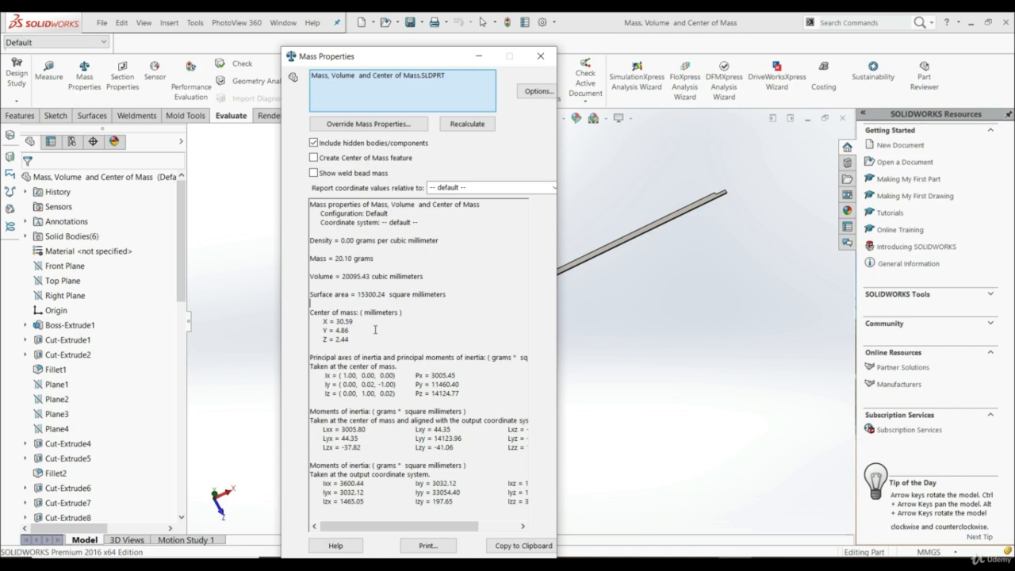
# - Override the part's mass with 50 grams, check the recalculated mass properties and close them
pyautogui.click(369, 126)
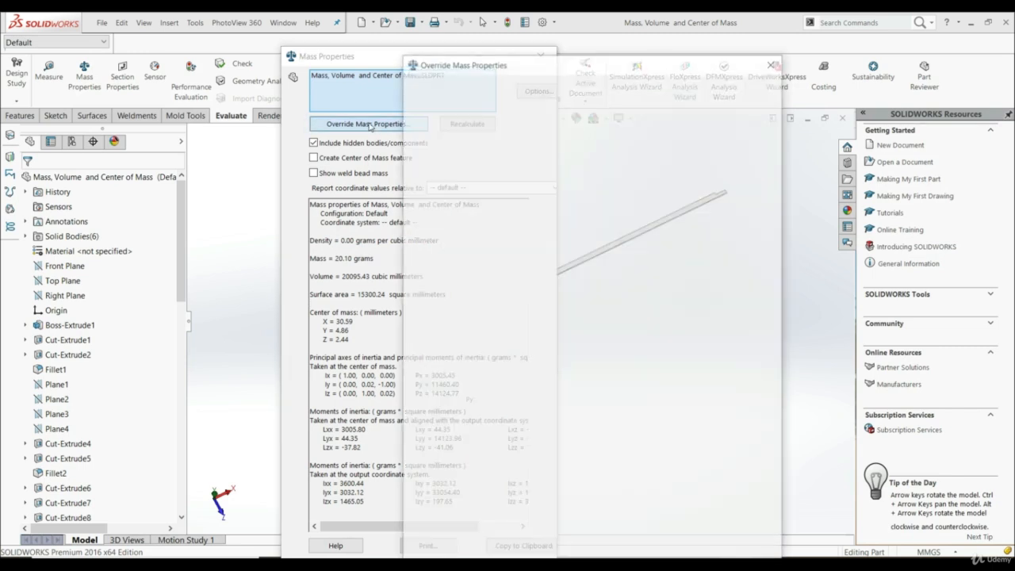
pyautogui.moveTo(442, 93); pyautogui.dragTo(388, 111)
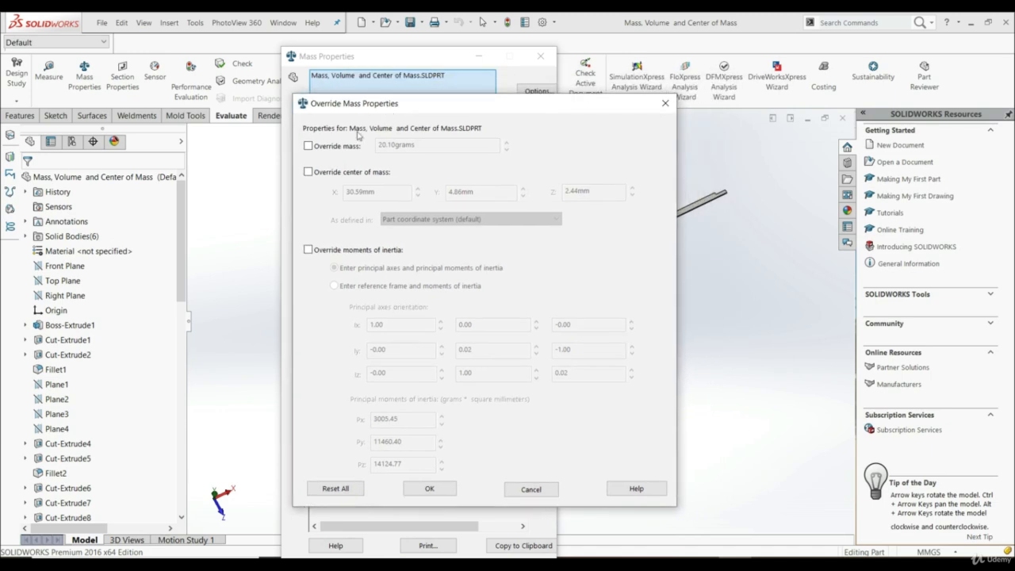
pyautogui.click(308, 147)
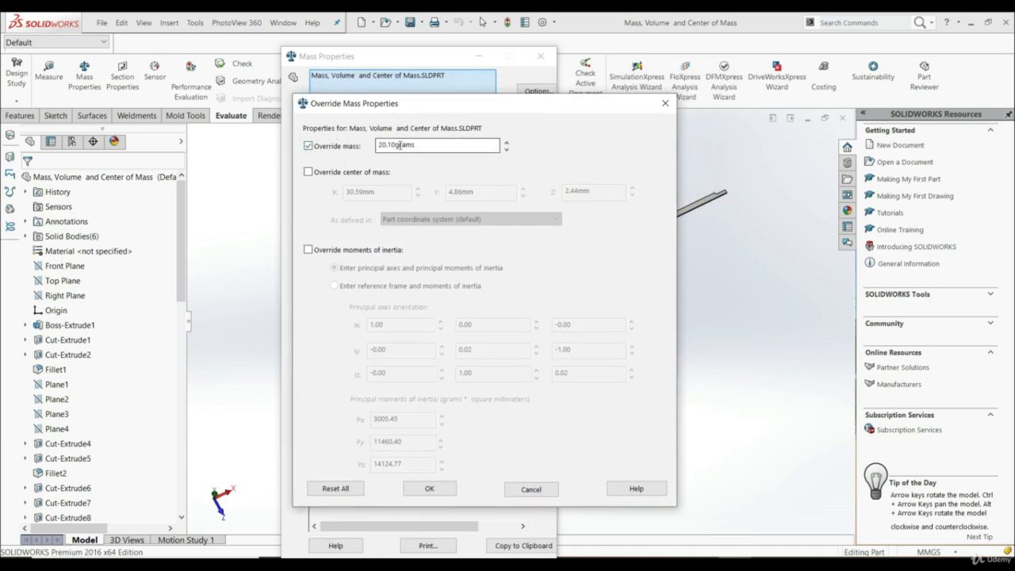
pyautogui.moveTo(395, 145); pyautogui.dragTo(367, 149)
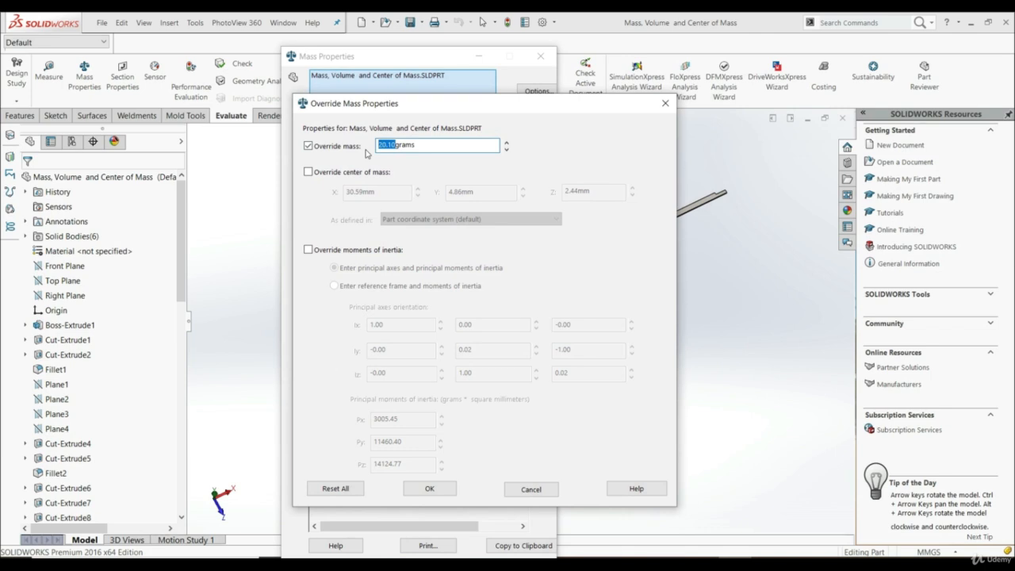
pyautogui.write('50')
pyautogui.press('Return')
pyautogui.click(429, 488)
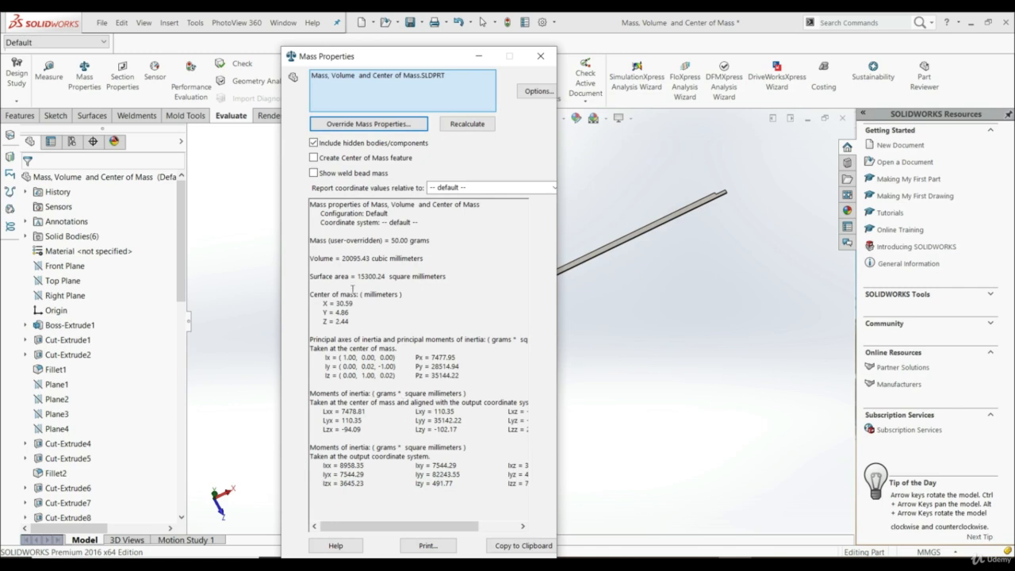
pyautogui.moveTo(311, 241); pyautogui.dragTo(325, 242)
pyautogui.click(540, 61)
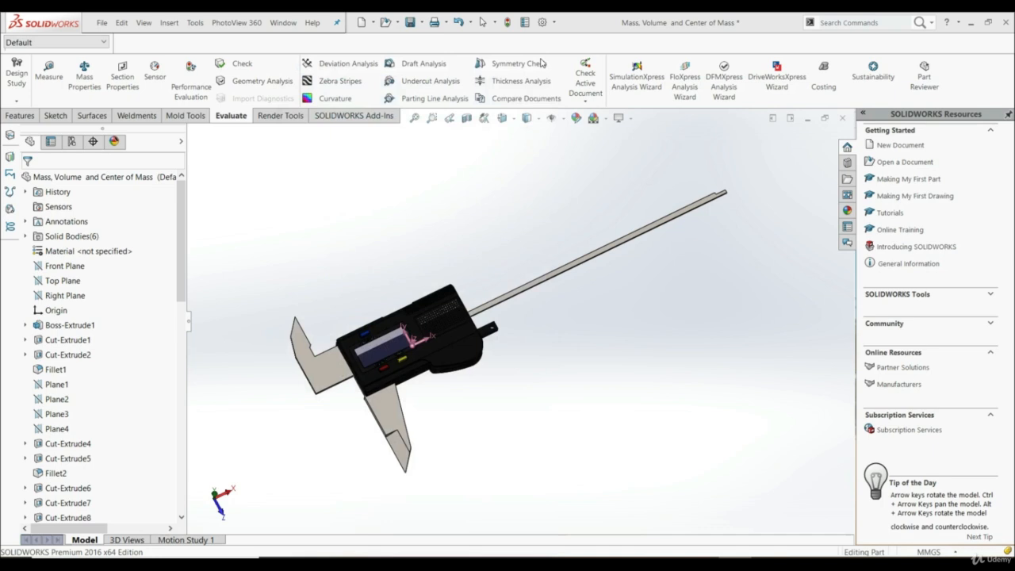
# - Turn on the display of origins and inspect the part origin near the caliper jaws
pyautogui.click(552, 118)
pyautogui.click(567, 140)
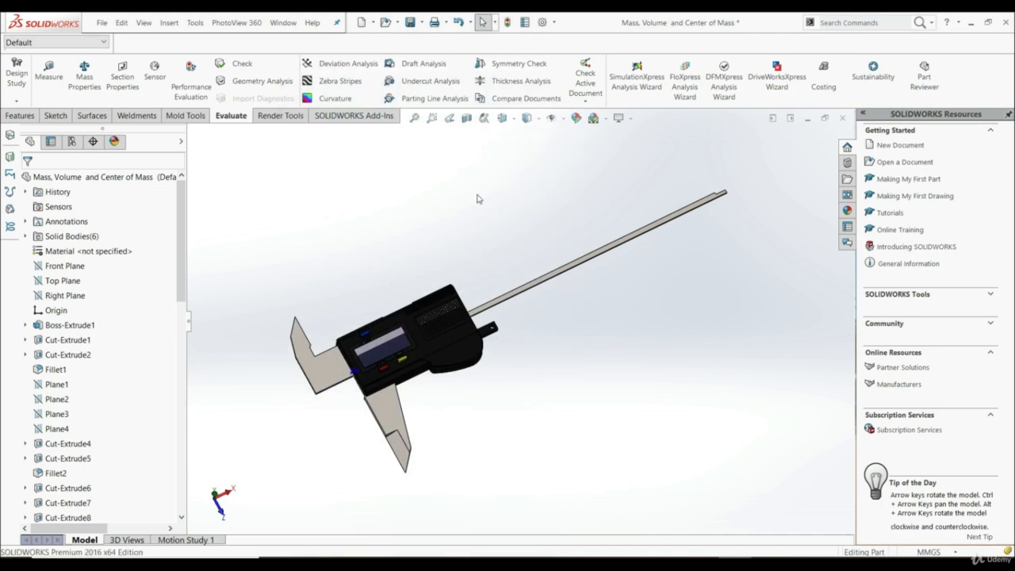
pyautogui.moveTo(400, 358)
pyautogui.mouseDown(button='middle')
pyautogui.moveTo(396, 282)
pyautogui.moveTo(372, 349)
pyautogui.mouseUp(button='middle')
pyautogui.scroll(-3, 373, 349)
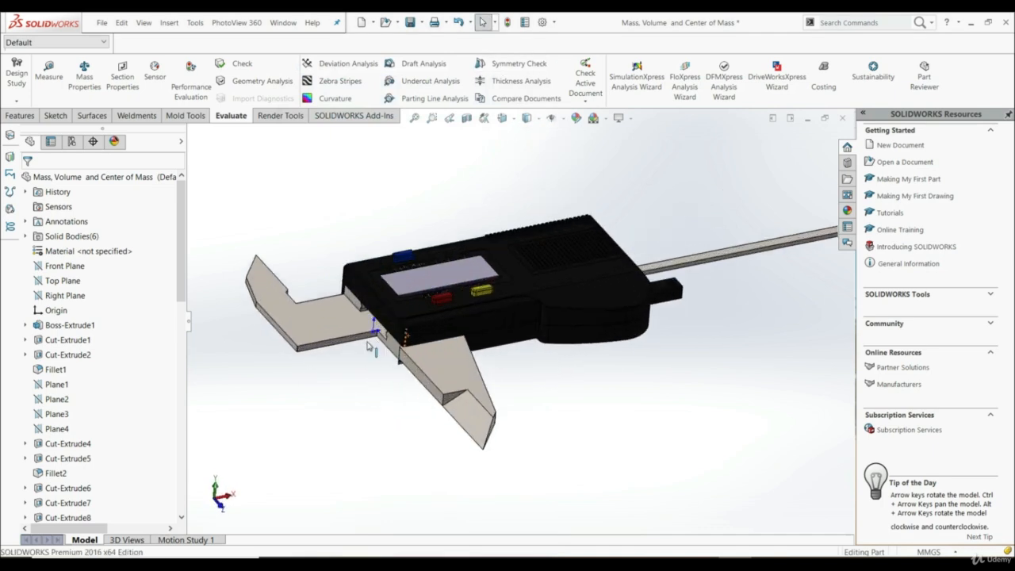
pyautogui.scroll(5, 384, 361)
pyautogui.scroll(-2, 598, 305)
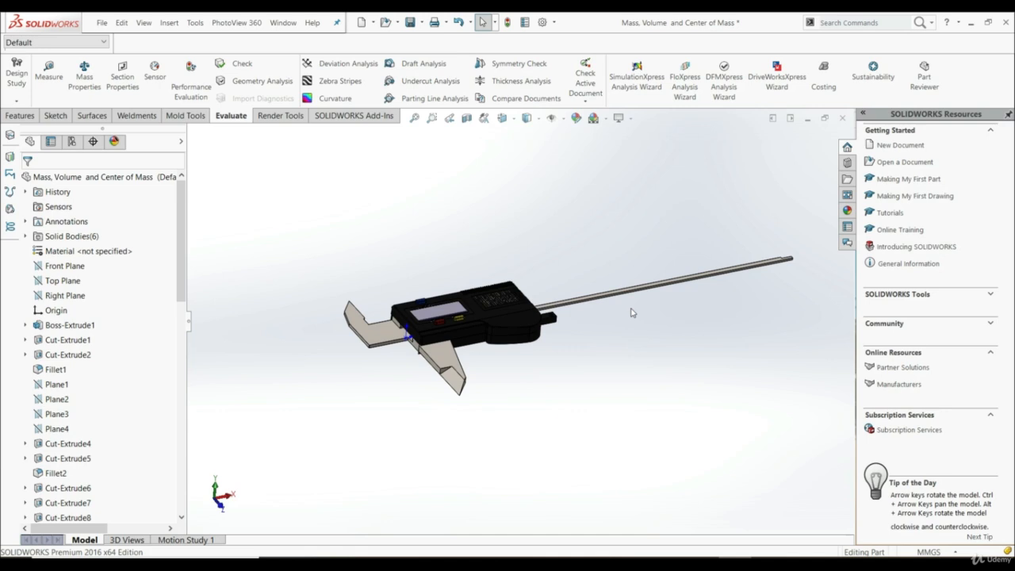
# - Start a reference Coordinate System and place its origin on the upper corner vertex of the fixed jaw beside the part origin
pyautogui.click(19, 116)
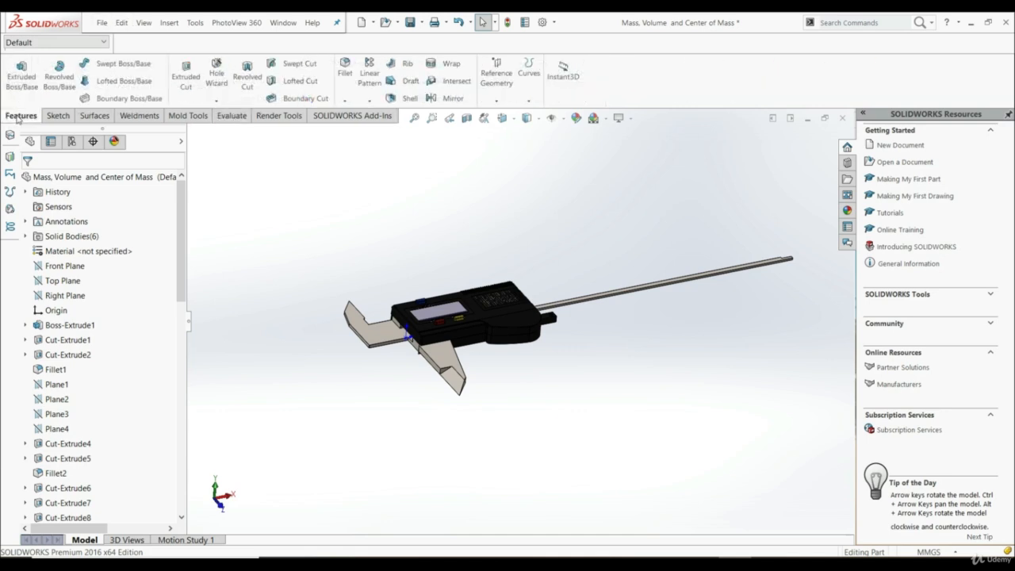
pyautogui.click(500, 83)
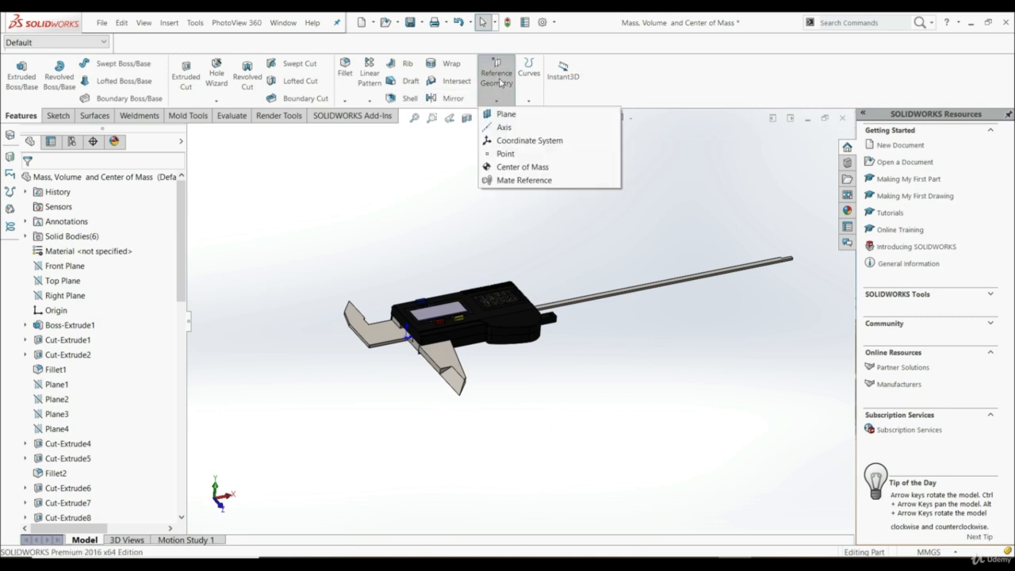
pyautogui.click(515, 142)
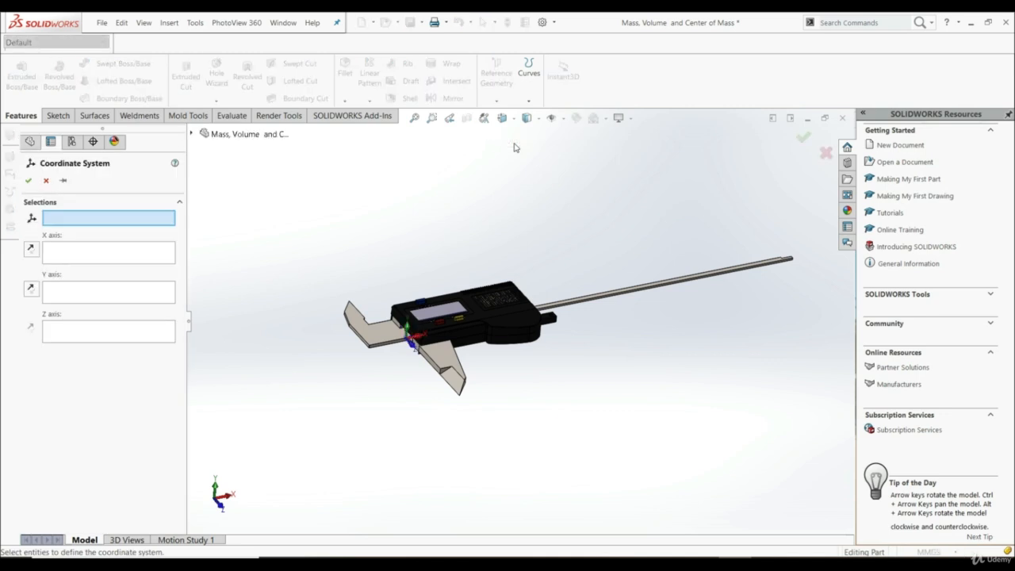
pyautogui.scroll(-5, 444, 328)
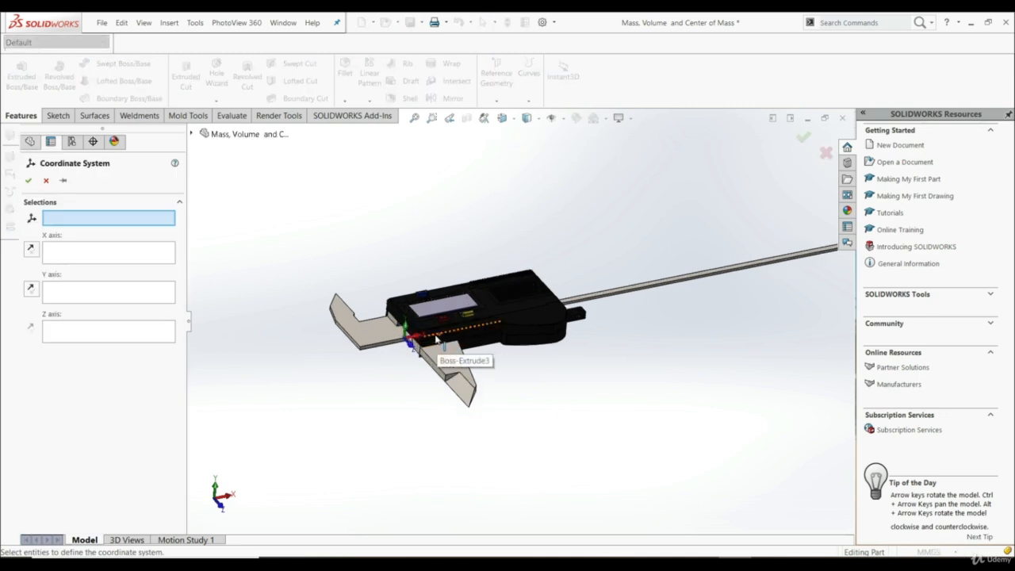
pyautogui.scroll(-2, 417, 335)
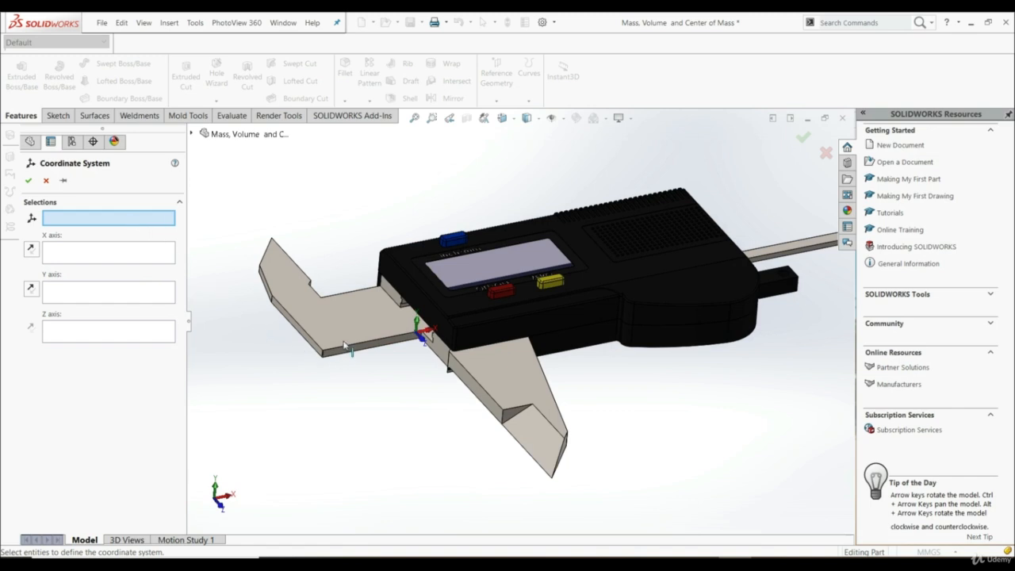
pyautogui.scroll(-4, 345, 345)
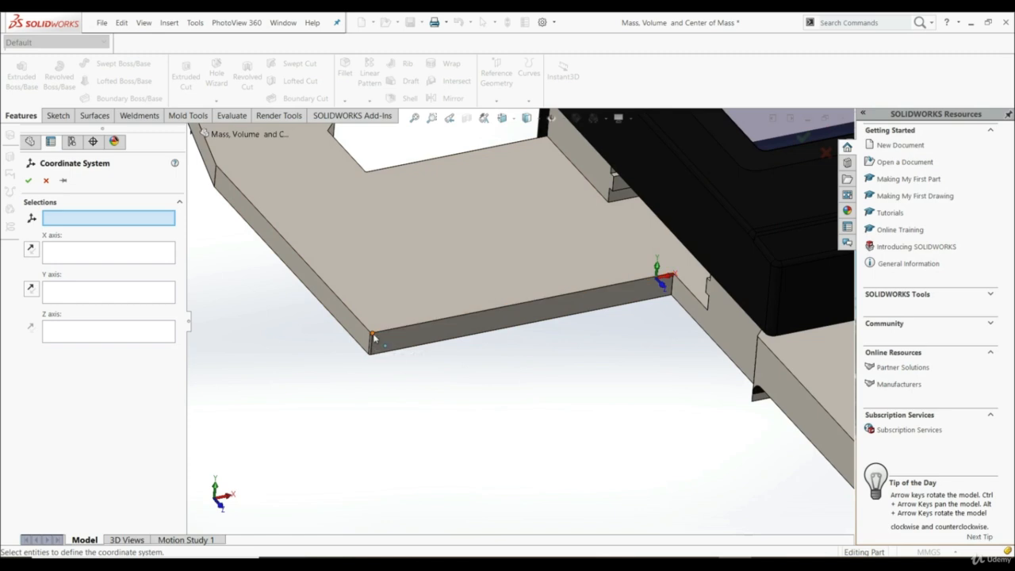
pyautogui.click(372, 336)
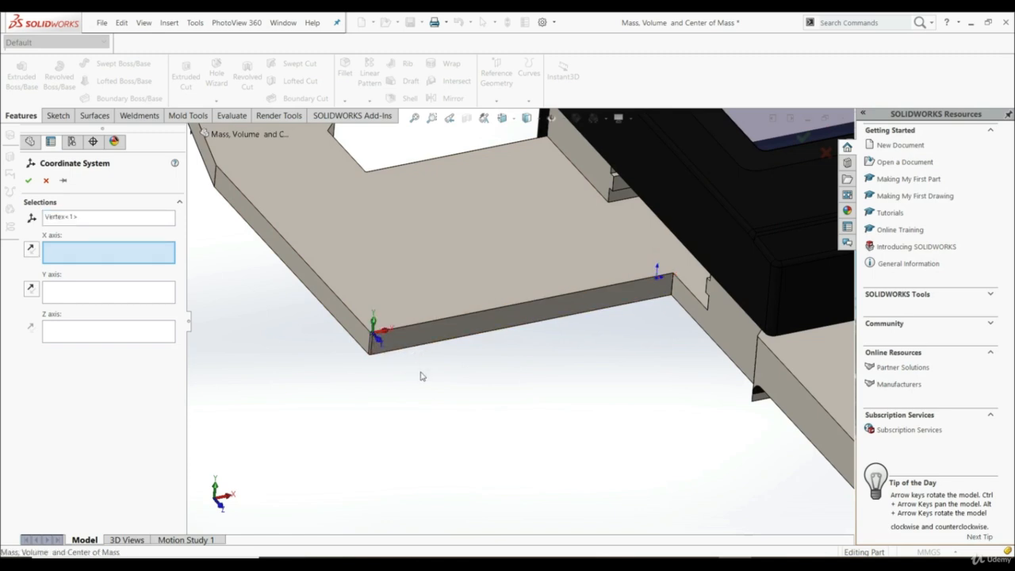
# - Align the coordinate system's X axis with the jaw's outer upper edge leading toward the tip and reverse its direction
pyautogui.scroll(-4, 463, 331)
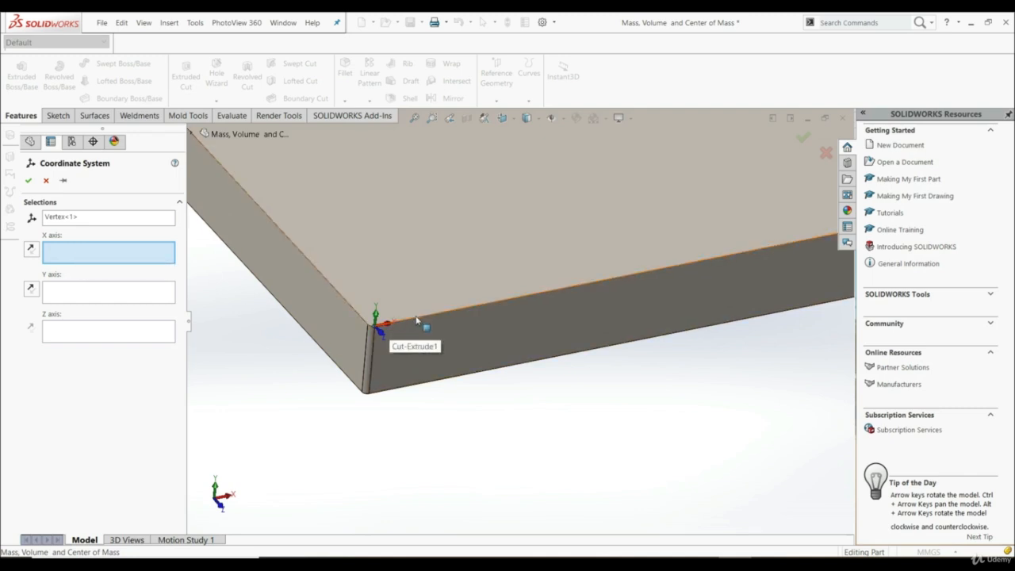
pyautogui.moveTo(367, 409); pyautogui.dragTo(391, 425, button='middle')
pyautogui.scroll(4, 388, 416)
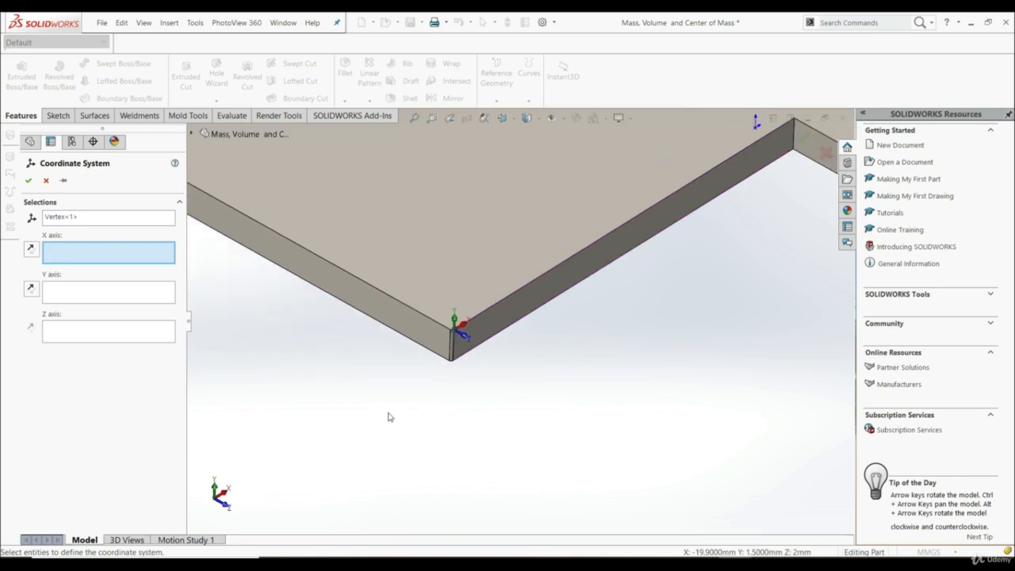
pyautogui.click(397, 301)
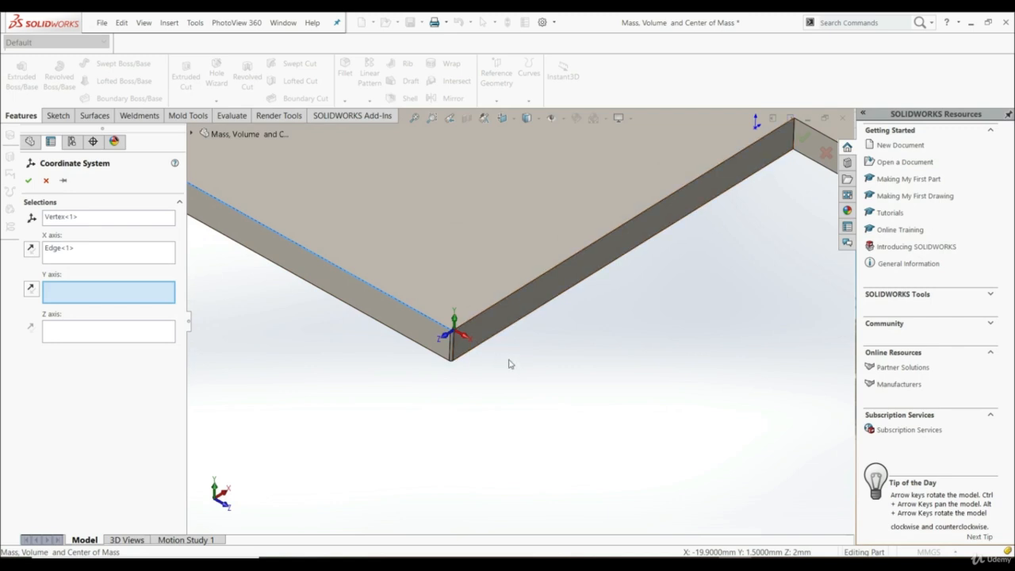
pyautogui.click(31, 250)
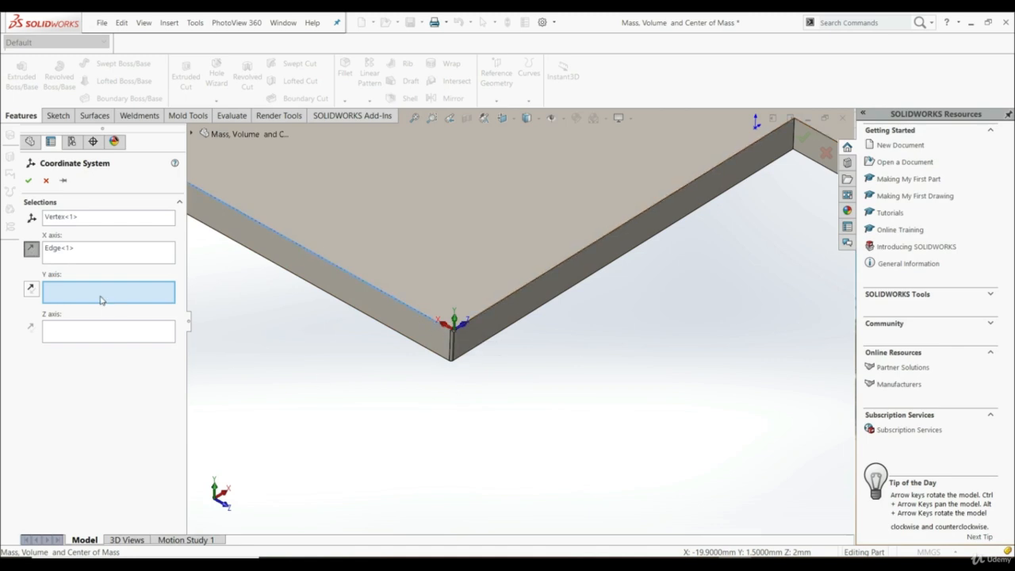
# - Align the Y axis with the upper jaw edge running toward the caliper body, reverse its direction and create the coordinate system
pyautogui.click(495, 306)
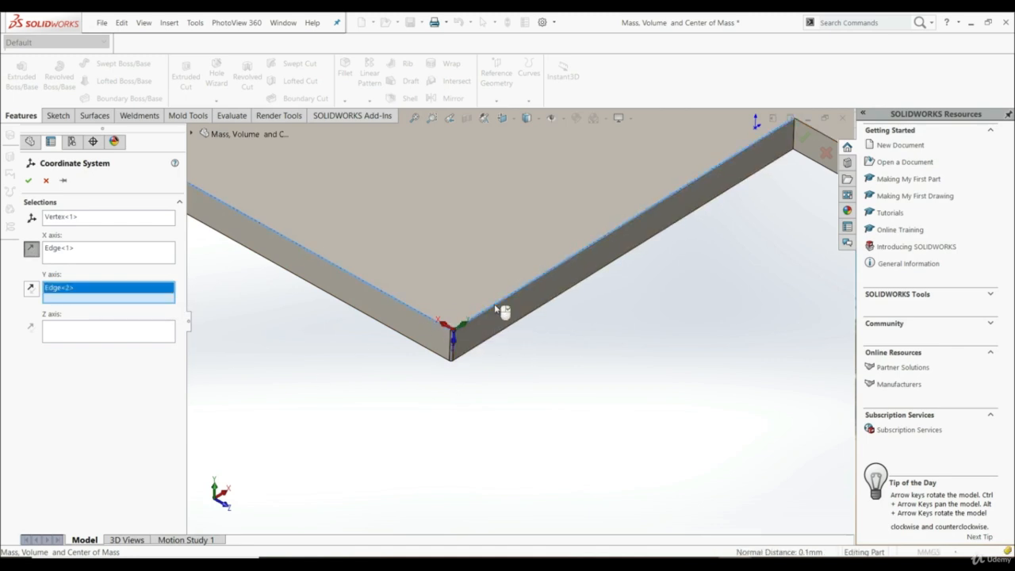
pyautogui.click(32, 291)
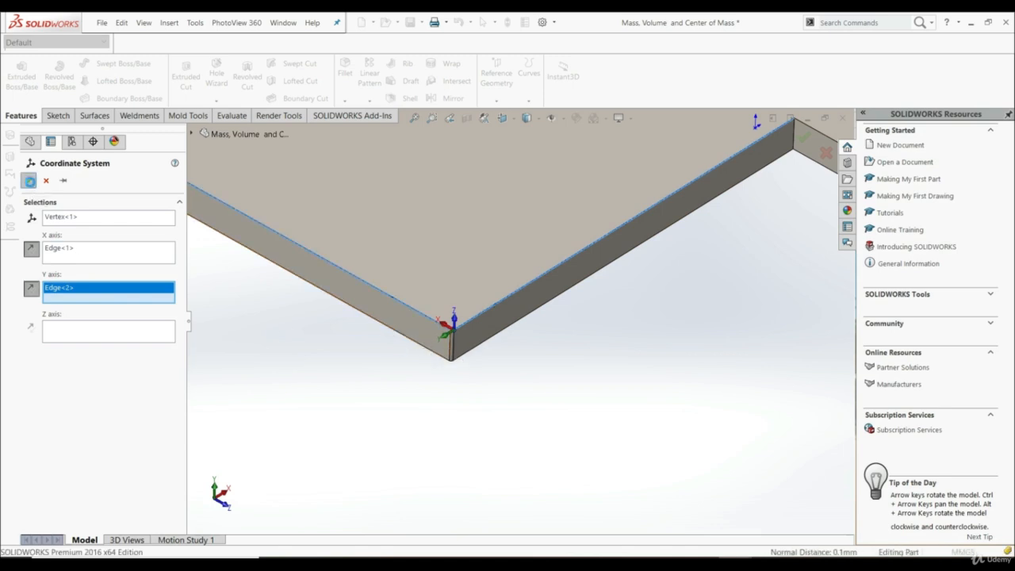
pyautogui.click(29, 180)
pyautogui.scroll(5, 555, 319)
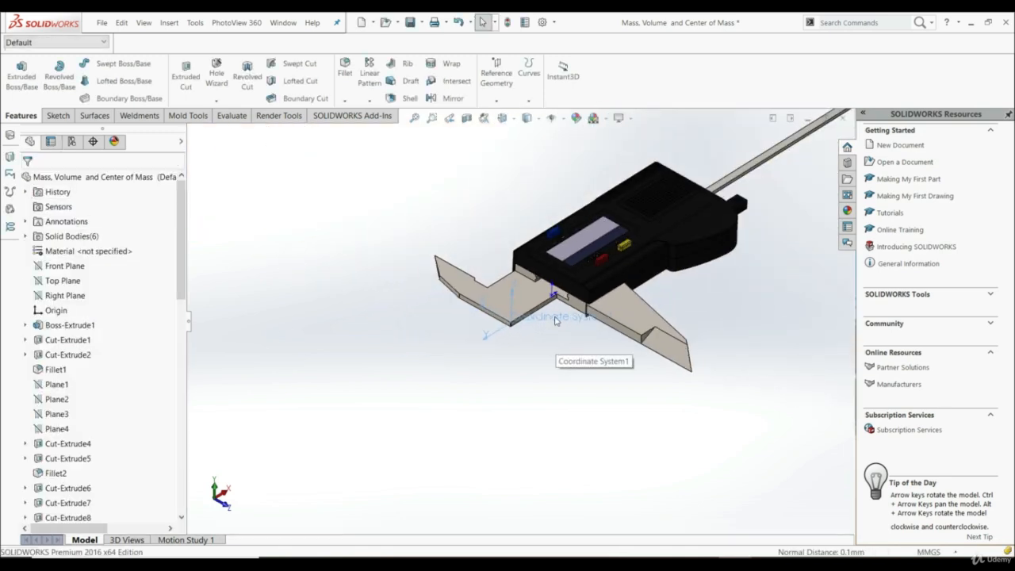
pyautogui.scroll(-3, 555, 319)
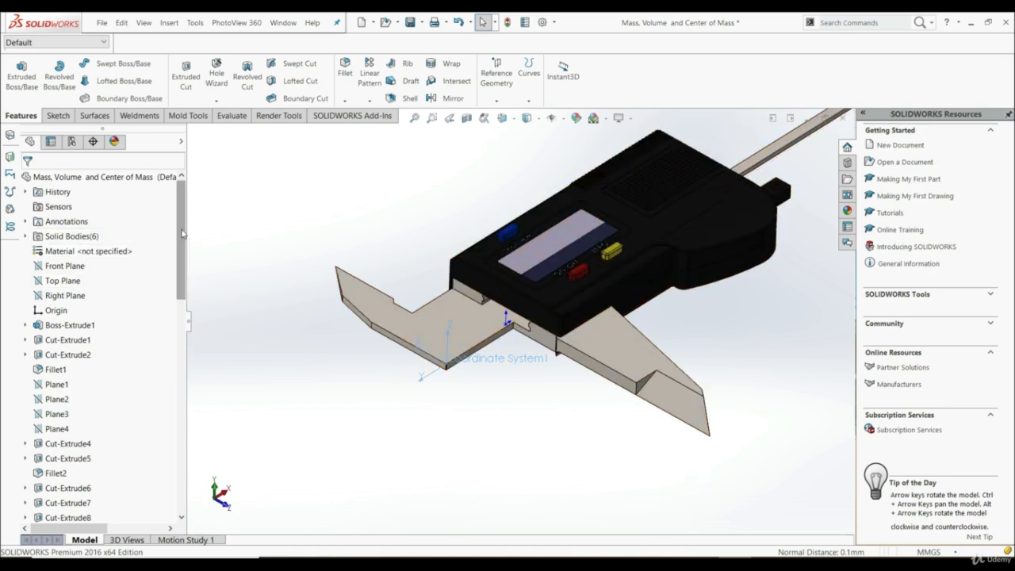
pyautogui.moveTo(181, 232); pyautogui.dragTo(183, 460)
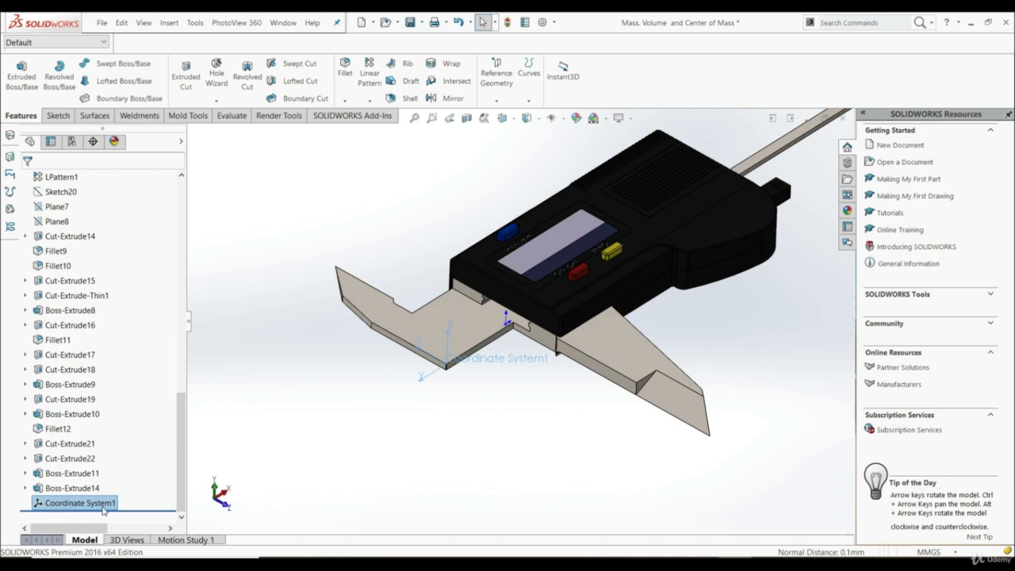
pyautogui.click(337, 422)
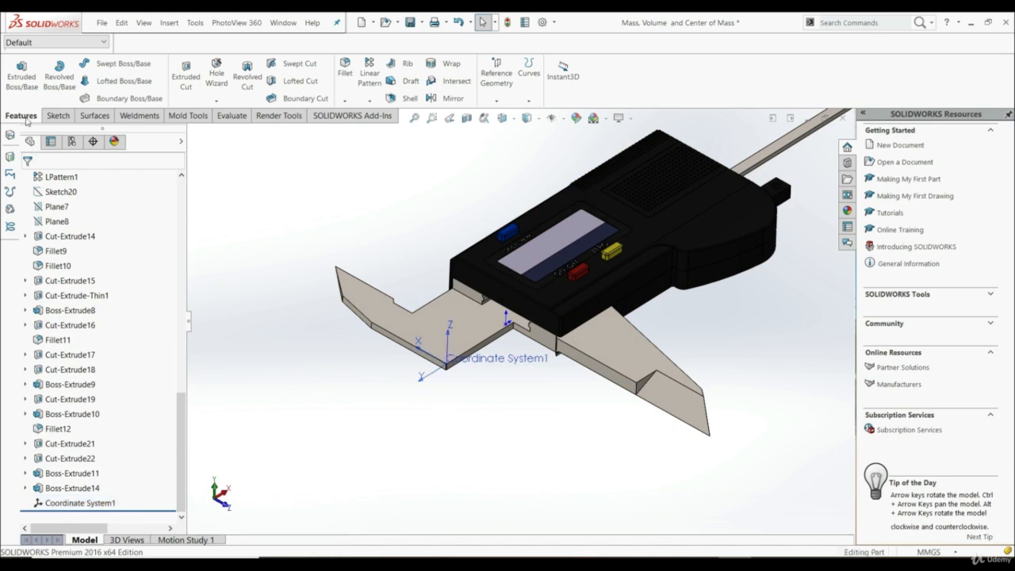
# - Create a second reference coordinate system at the pointed tip vertex of the opposite jaw, leaving its axes at their default directions
pyautogui.click(489, 90)
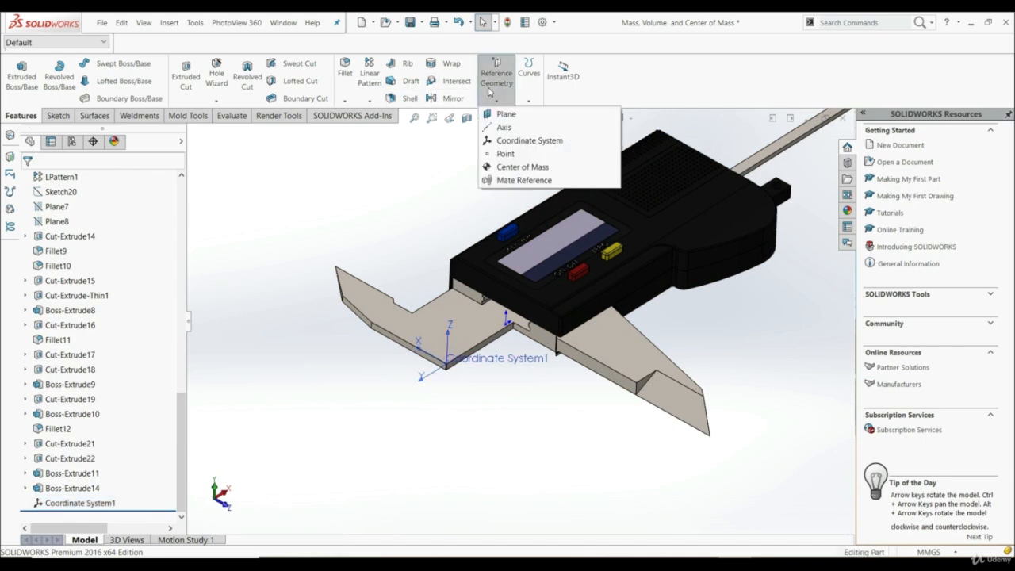
pyautogui.click(524, 140)
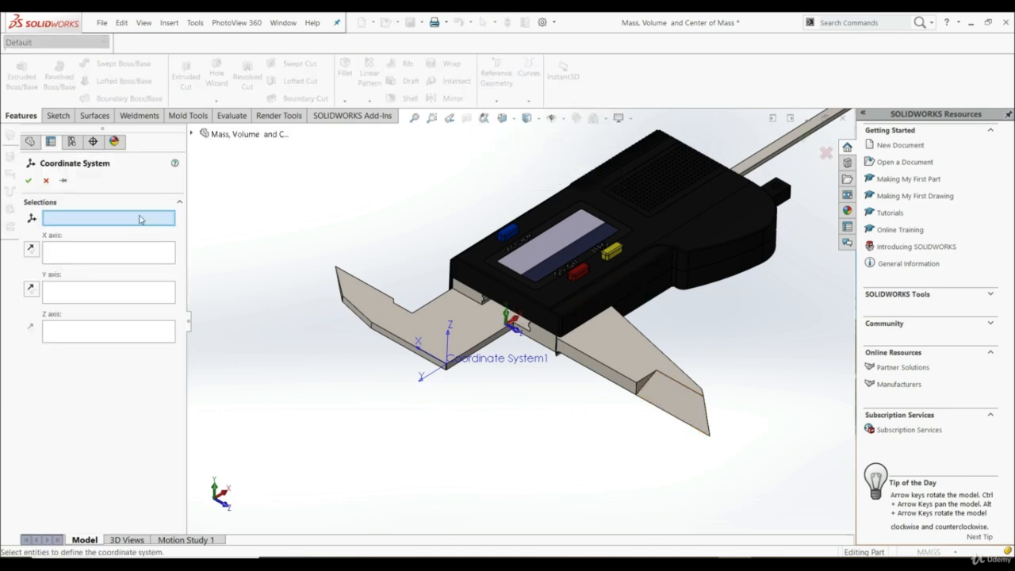
pyautogui.click(711, 442)
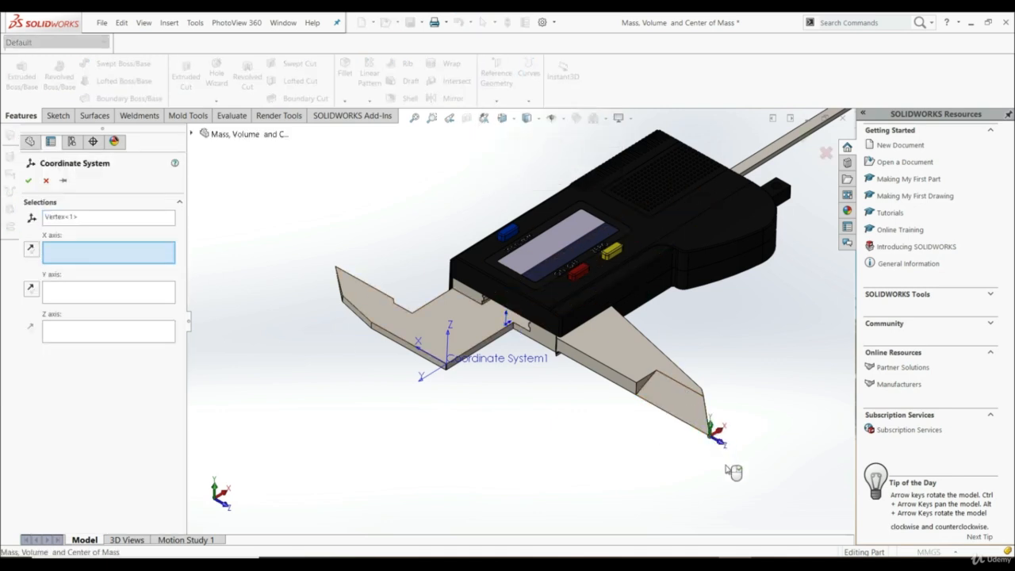
pyautogui.click(27, 181)
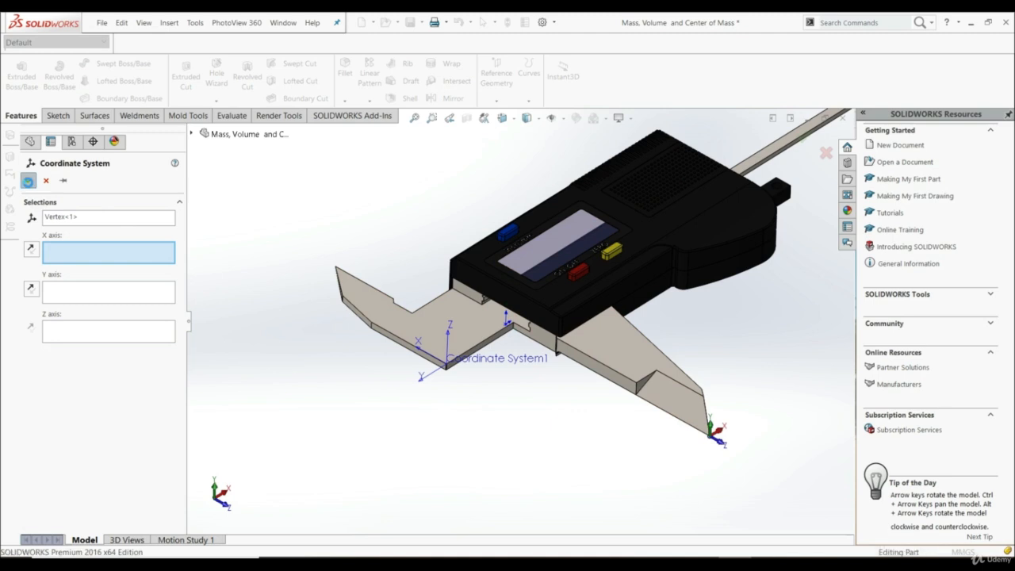
pyautogui.moveTo(180, 416); pyautogui.dragTo(180, 428)
pyautogui.click(81, 490)
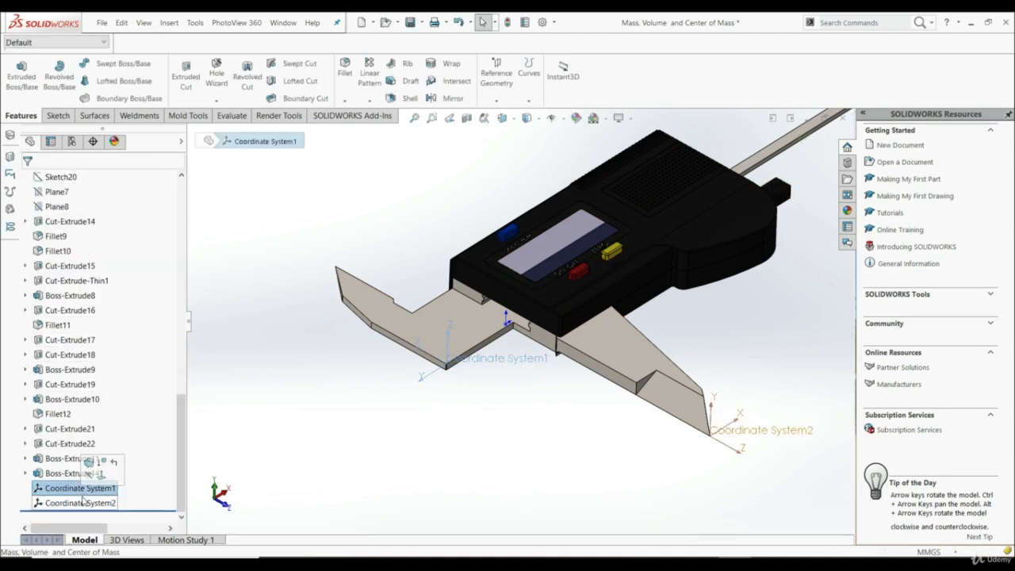
pyautogui.click(80, 503)
pyautogui.click(321, 434)
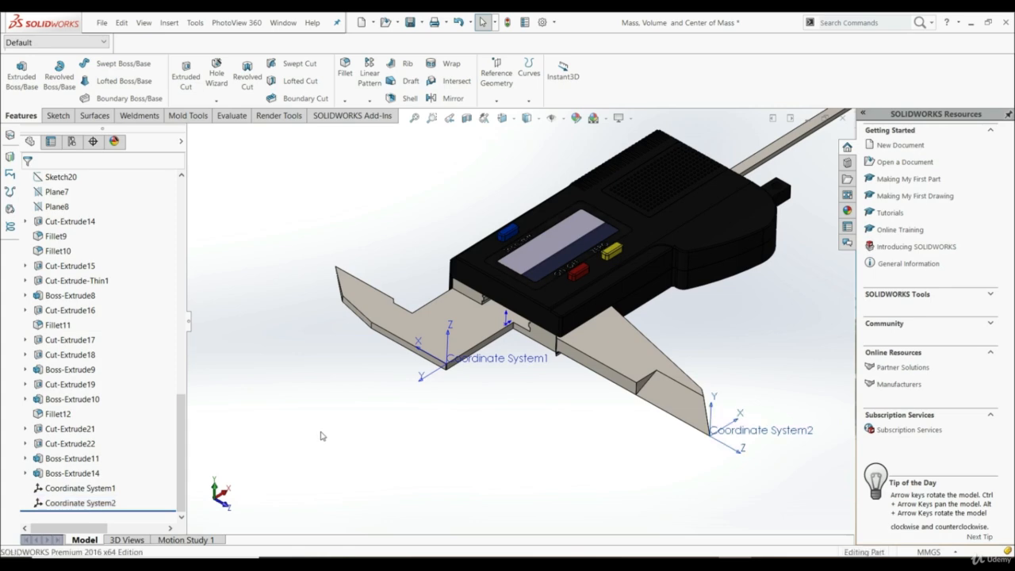
# - Evaluate the part's mass properties relative to Coordinate System1 and read the center of mass coordinates
pyautogui.click(226, 116)
pyautogui.click(84, 75)
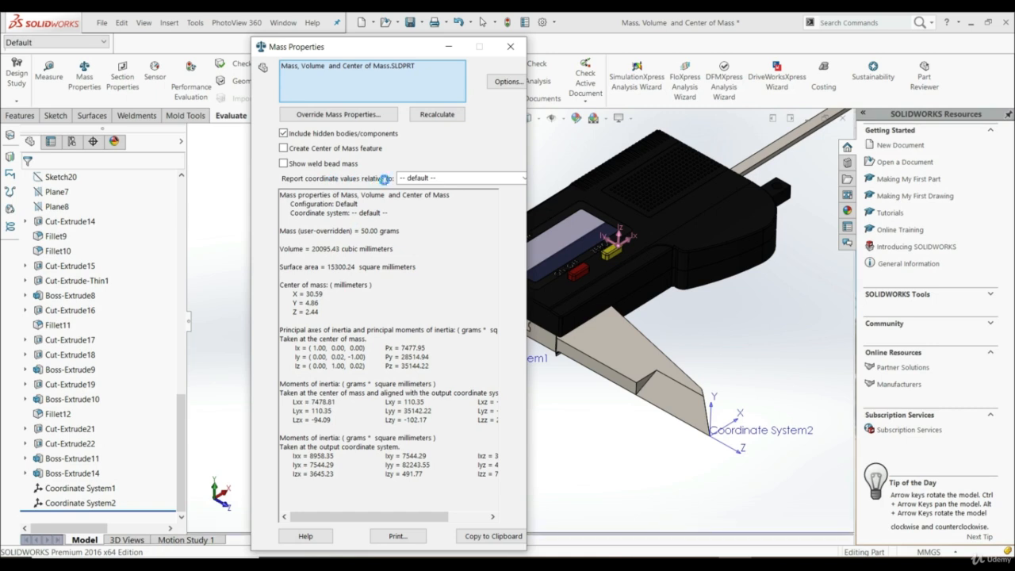
pyautogui.click(521, 179)
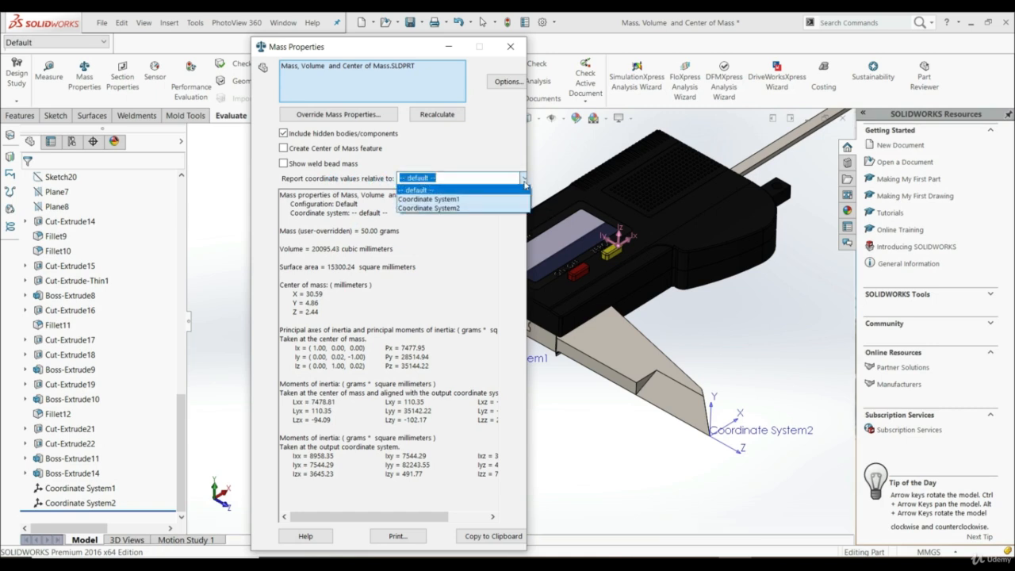
pyautogui.click(466, 200)
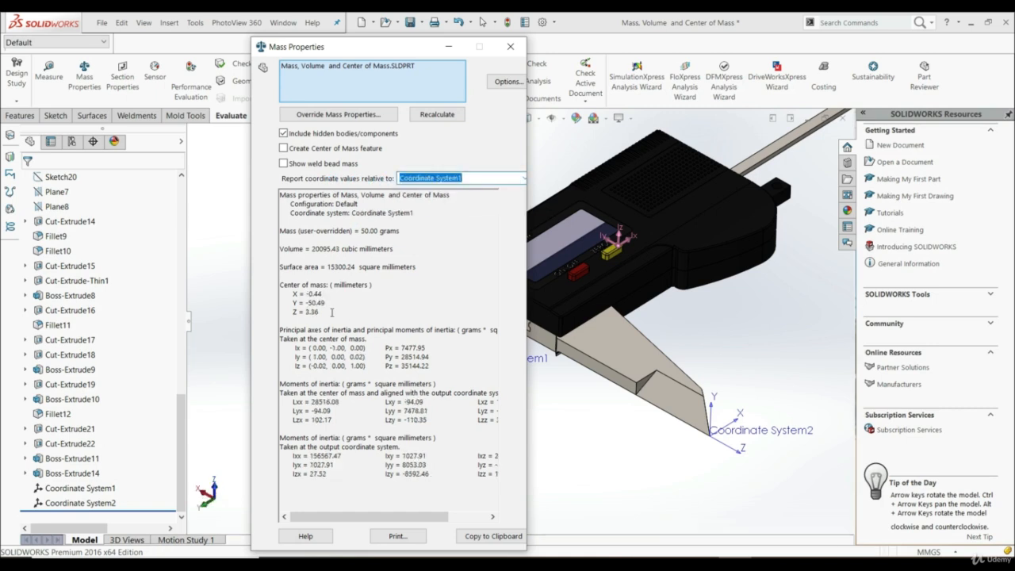
pyautogui.moveTo(327, 313); pyautogui.dragTo(305, 293)
pyautogui.click(416, 238)
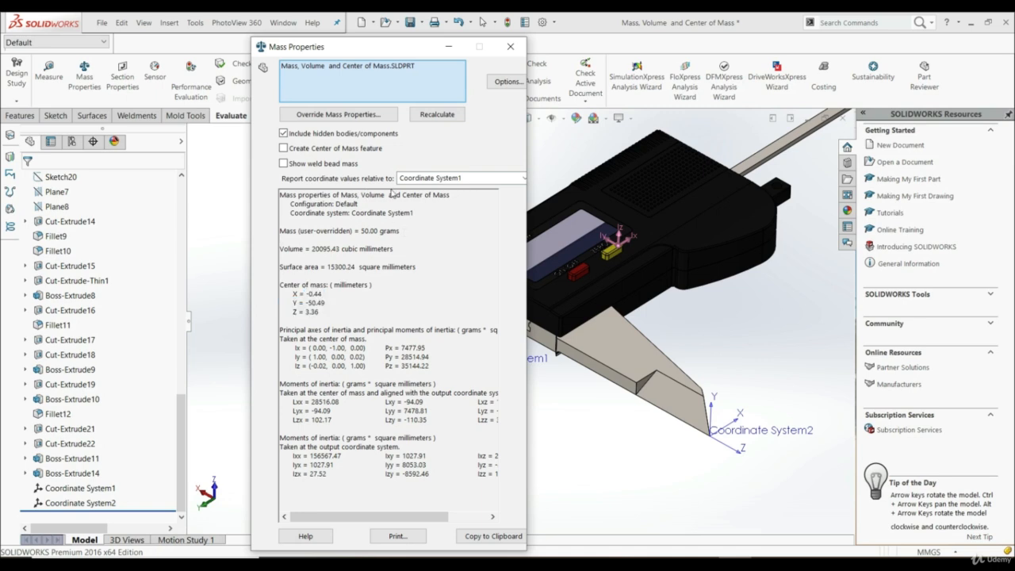
# - Report the mass properties relative to Coordinate System2, review the center of mass coordinates and close the report
pyautogui.click(522, 178)
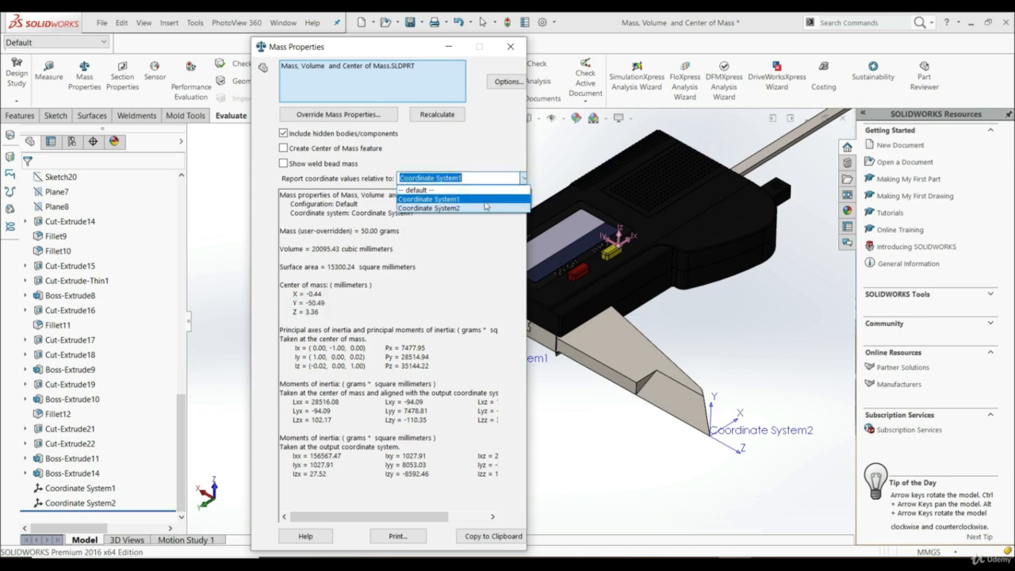
pyautogui.click(465, 208)
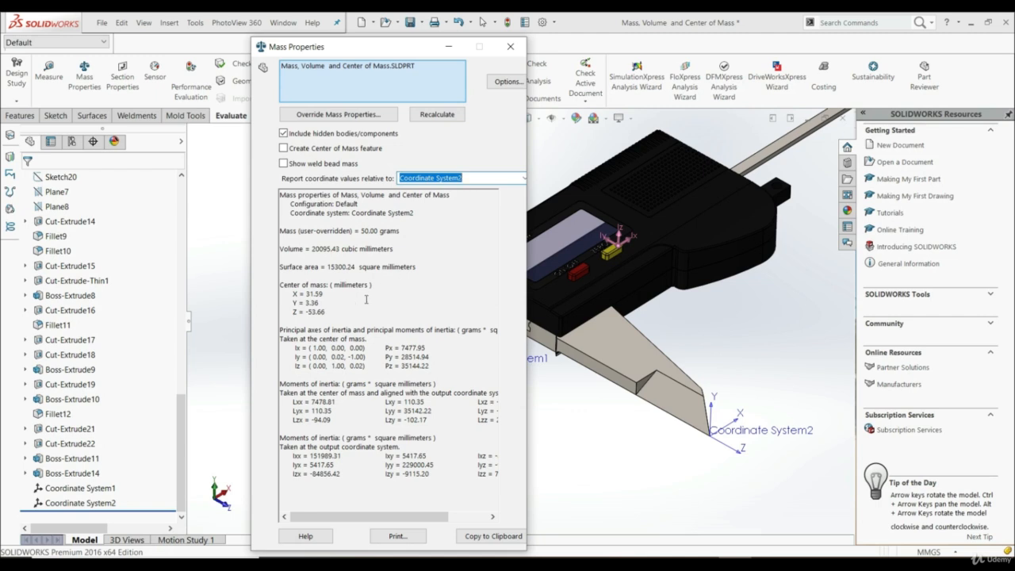
pyautogui.moveTo(336, 310); pyautogui.dragTo(282, 290)
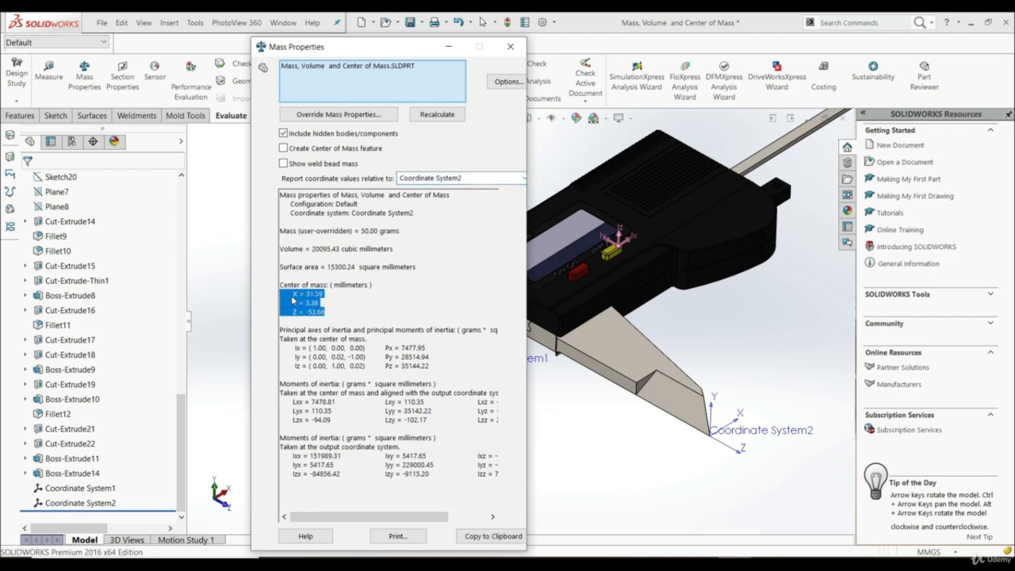
pyautogui.click(510, 46)
# - Delete Coordinate System2 from the tip of the jaw
pyautogui.scroll(3, 577, 459)
pyautogui.scroll(-3, 639, 417)
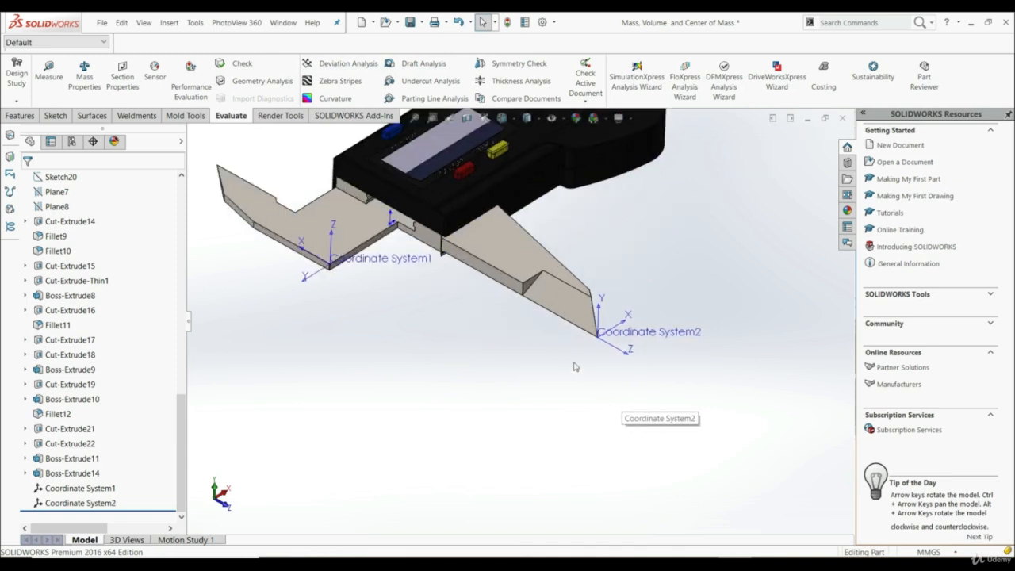
pyautogui.scroll(2, 577, 330)
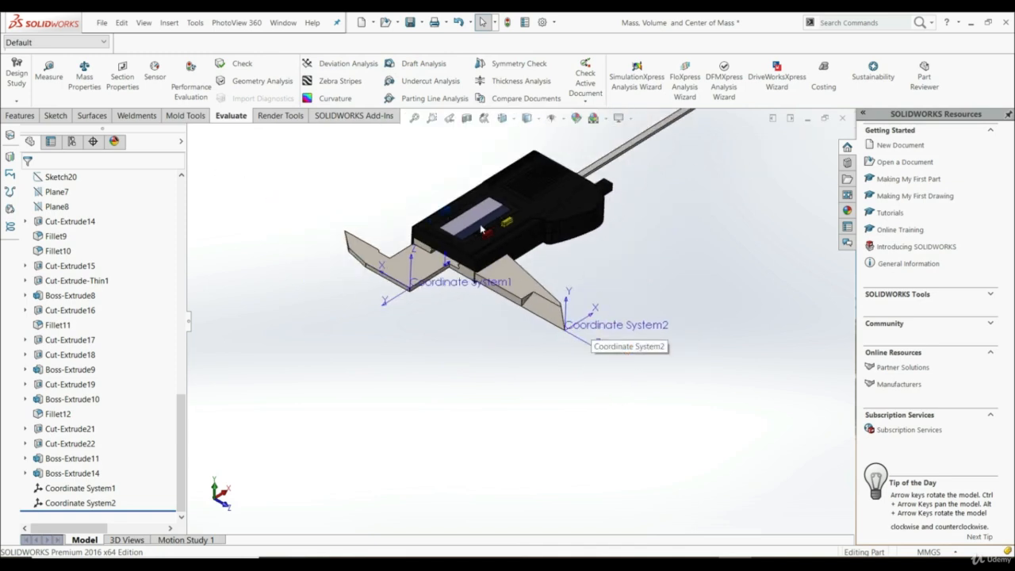
pyautogui.scroll(-3, 392, 341)
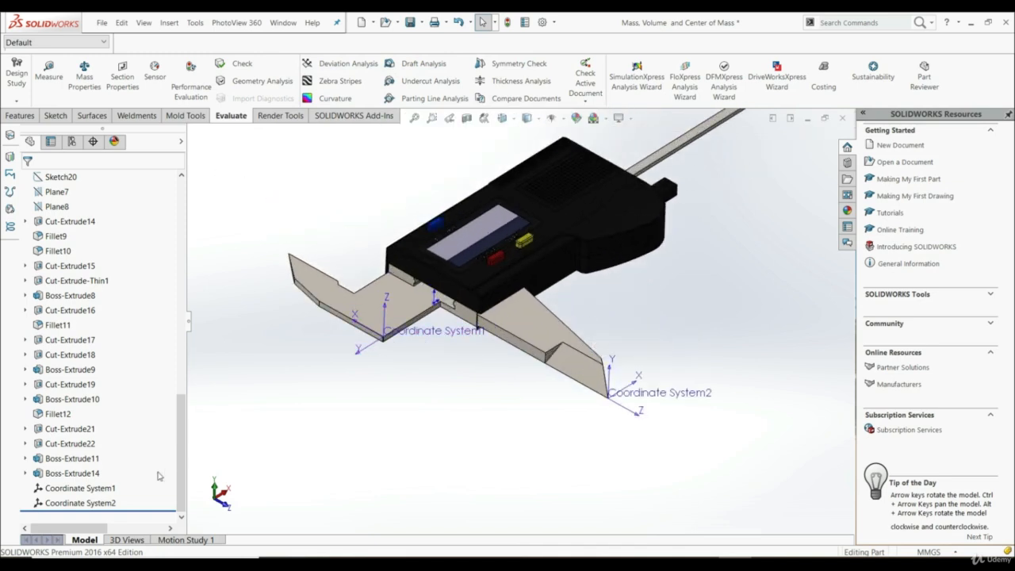
pyautogui.rightClick(57, 505)
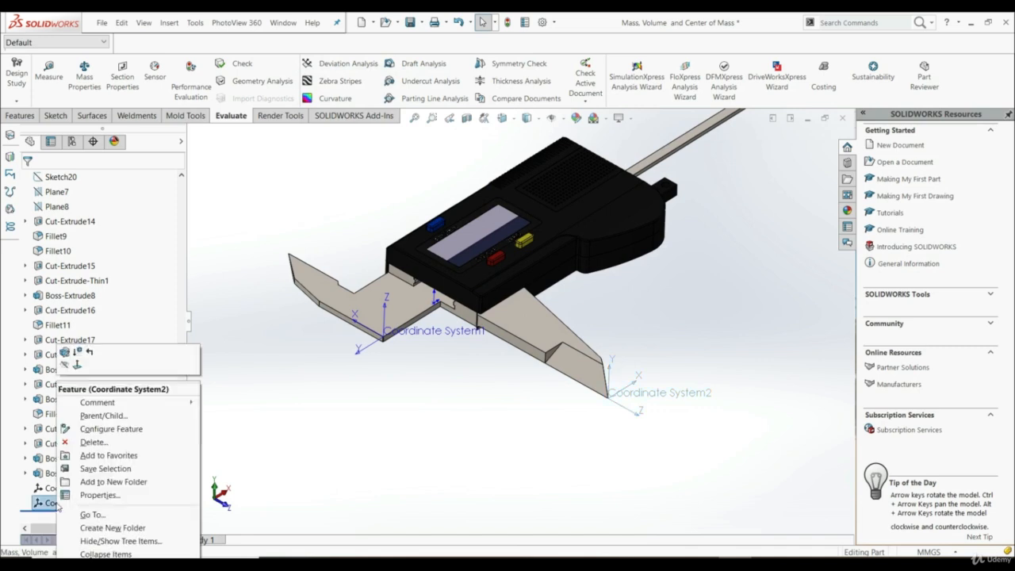
pyautogui.click(82, 445)
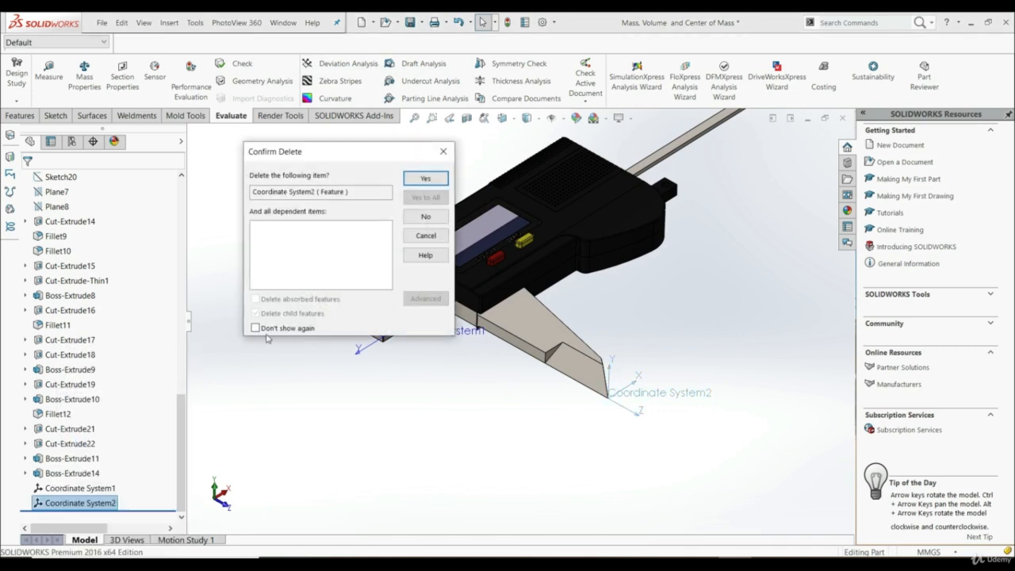
pyautogui.click(424, 181)
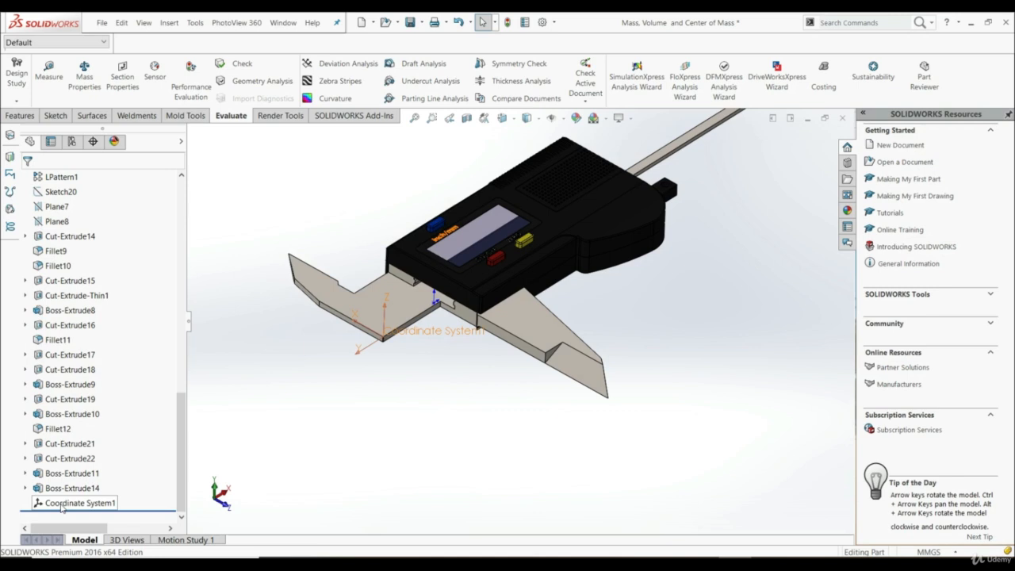
# - Edit Coordinate System1 to replace its origin with the vertex at the small notch along the fixed jaw's back edge, keeping both axis references
pyautogui.rightClick(62, 506)
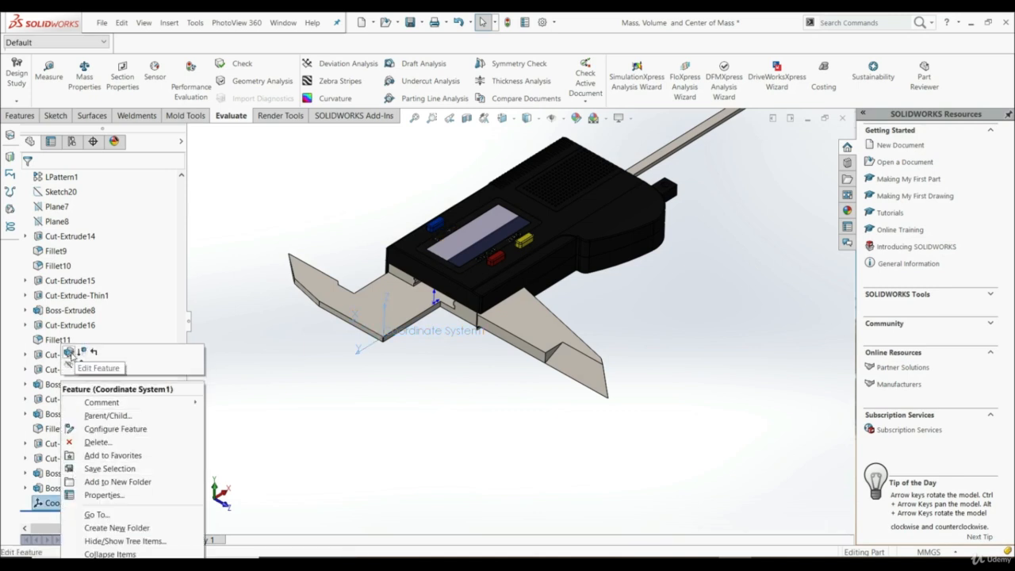
pyautogui.click(69, 352)
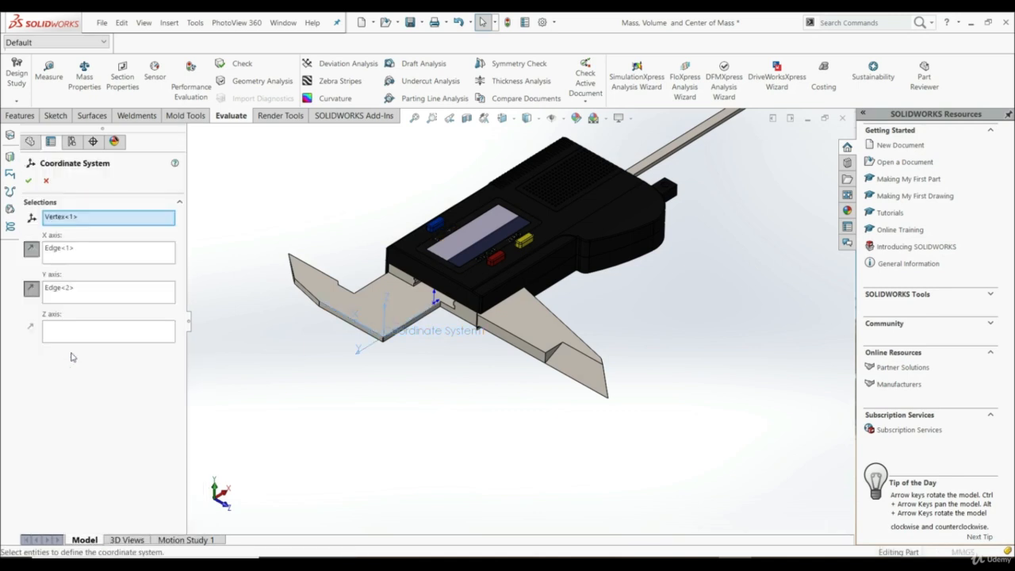
pyautogui.click(80, 219)
pyautogui.rightClick(80, 220)
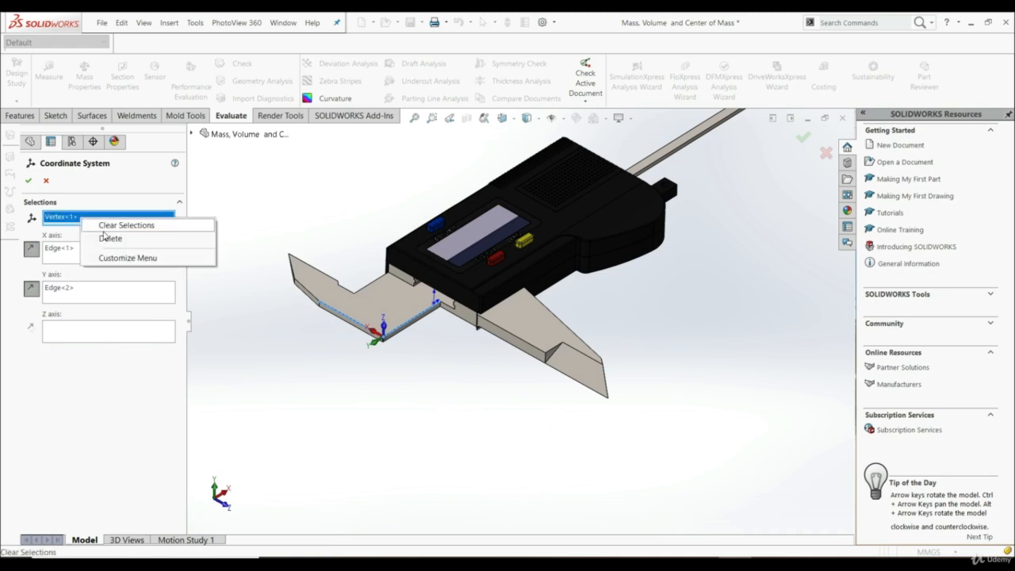
pyautogui.click(104, 237)
pyautogui.moveTo(356, 410); pyautogui.dragTo(369, 392, button='middle')
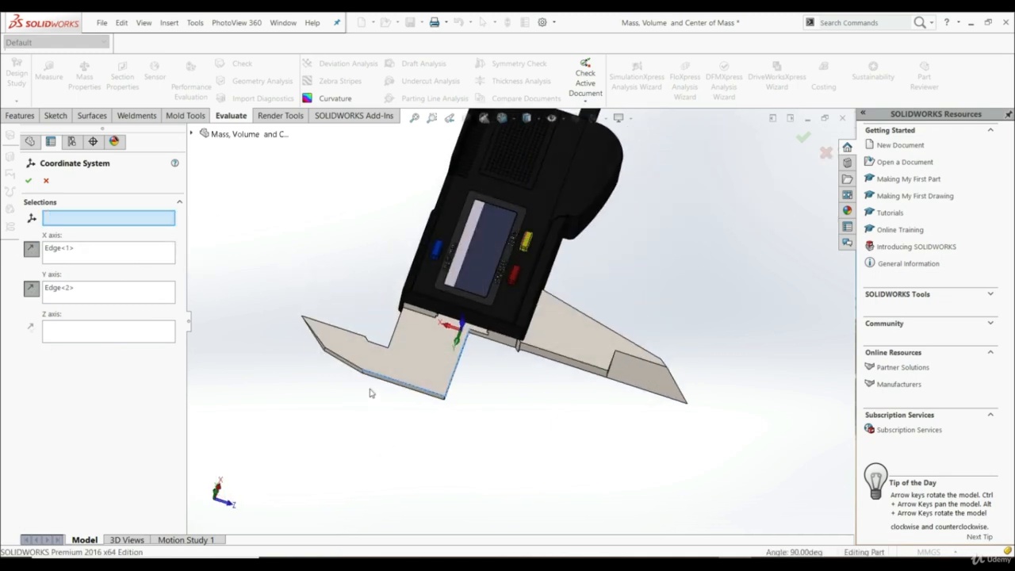
pyautogui.scroll(-6, 363, 349)
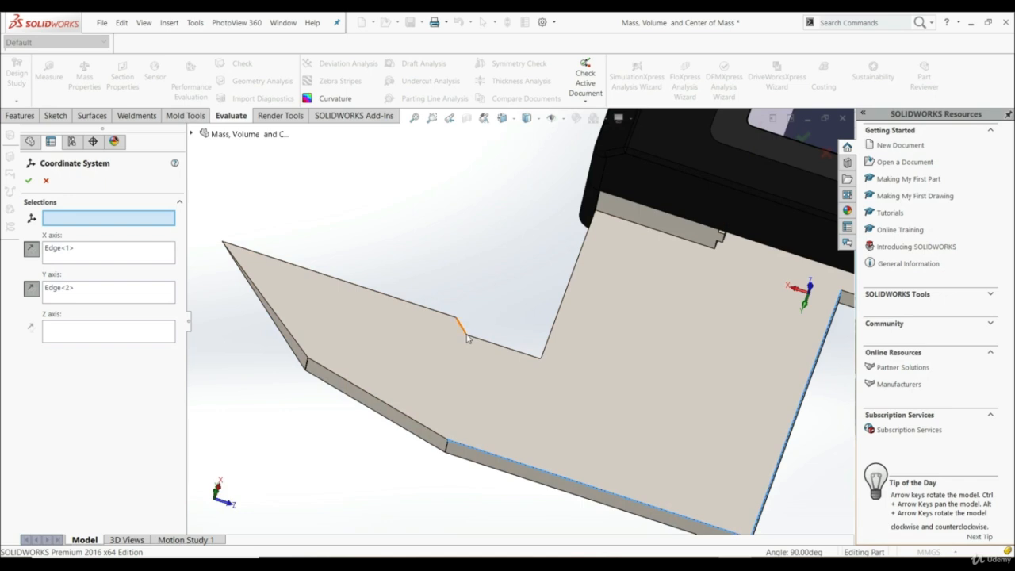
pyautogui.click(467, 336)
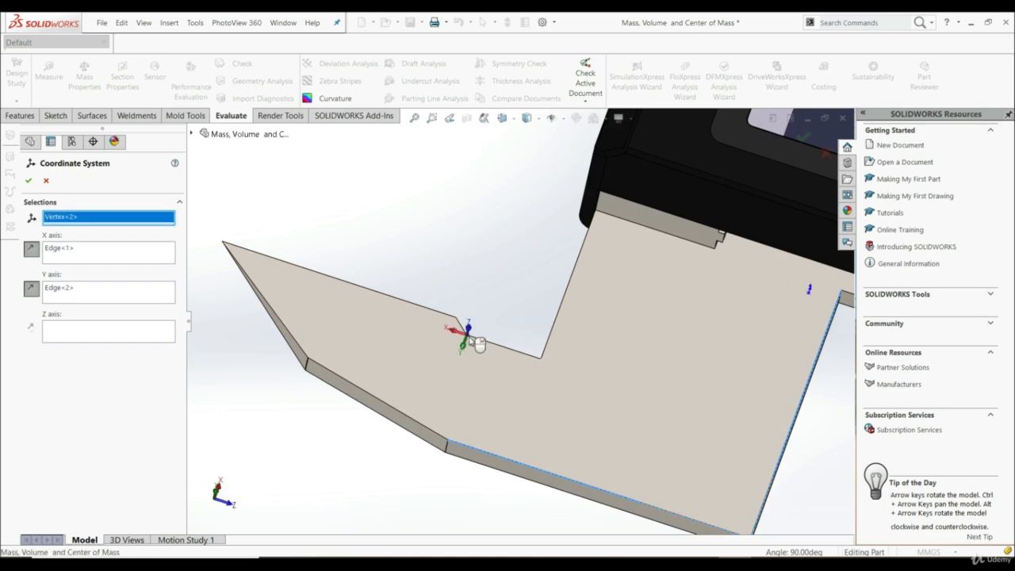
pyautogui.moveTo(516, 392); pyautogui.dragTo(512, 329, button='middle')
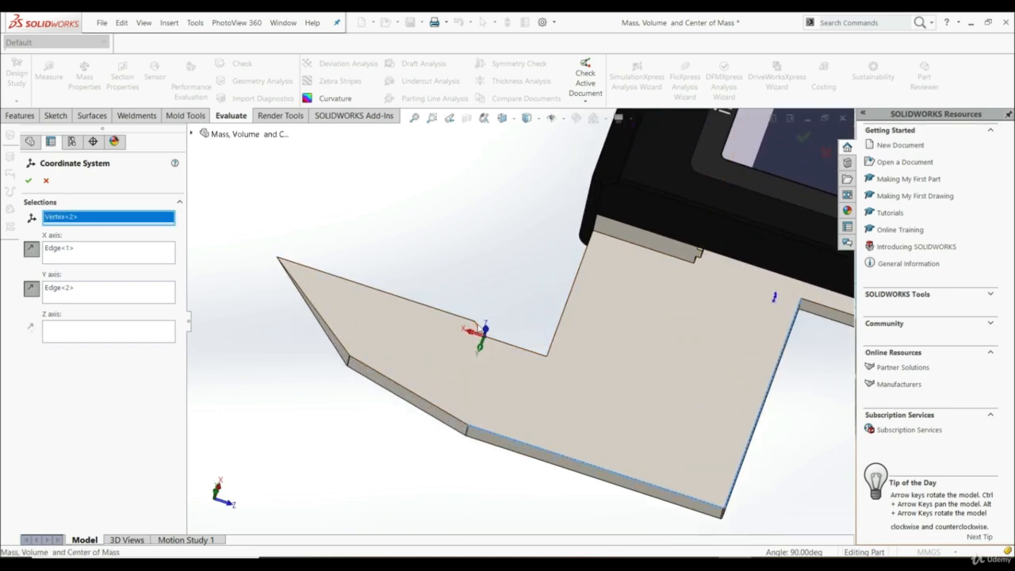
pyautogui.click(28, 179)
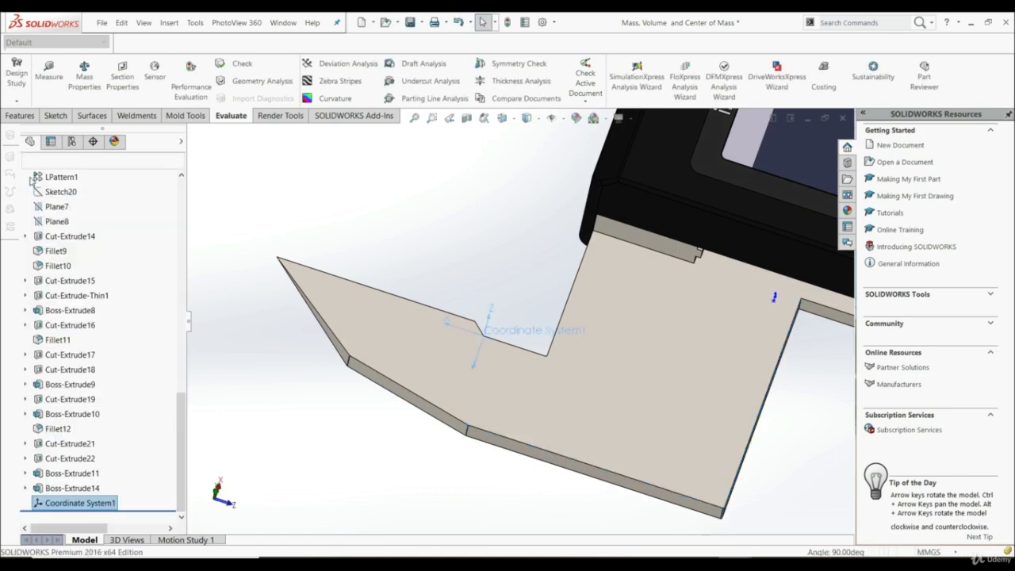
# - Fit the whole caliper in view and hide Coordinate System1
pyautogui.scroll(10, 603, 370)
pyautogui.moveTo(613, 379); pyautogui.dragTo(553, 367, button='middle')
pyautogui.press('f')
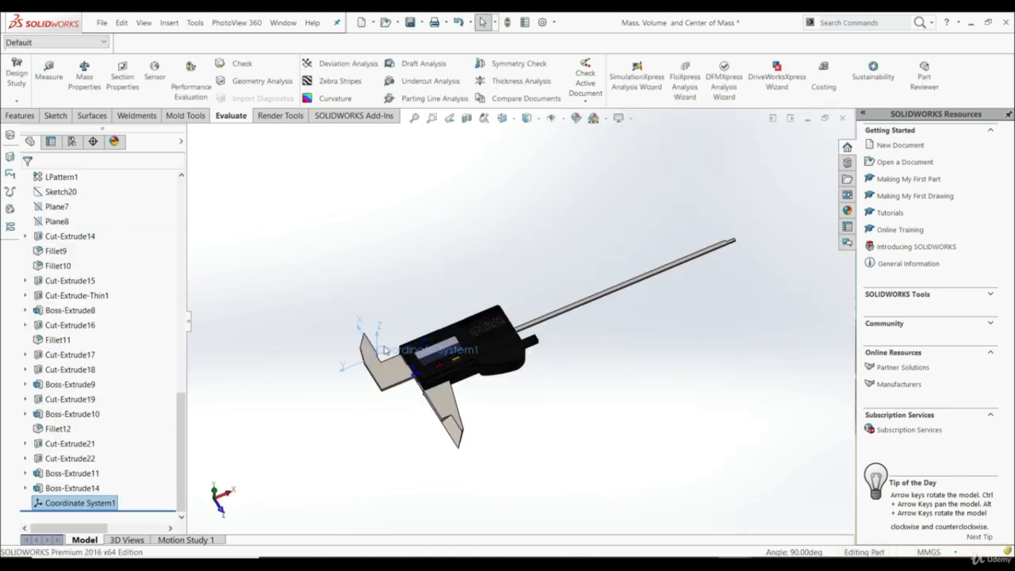
pyautogui.rightClick(58, 508)
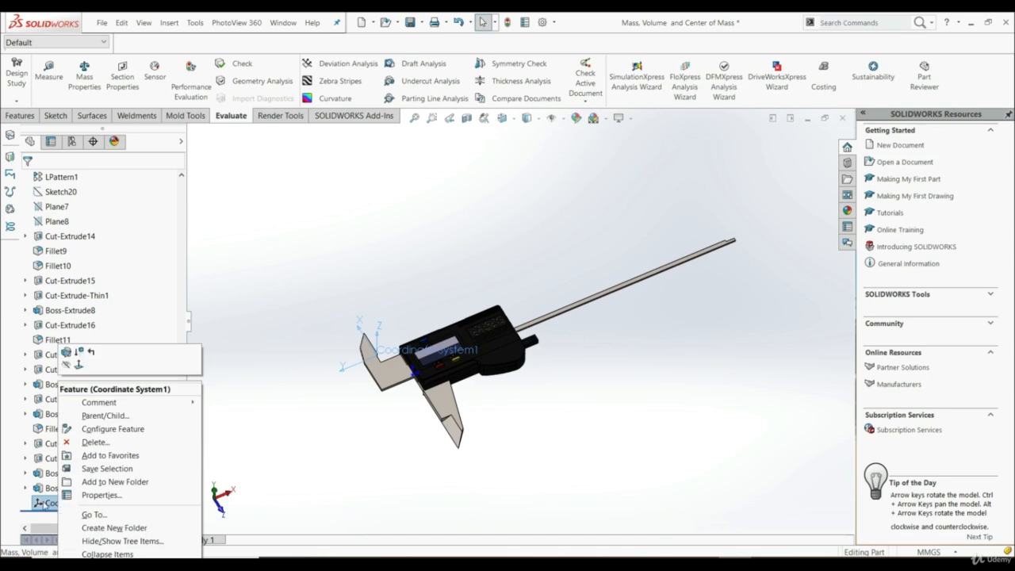
pyautogui.click(45, 505)
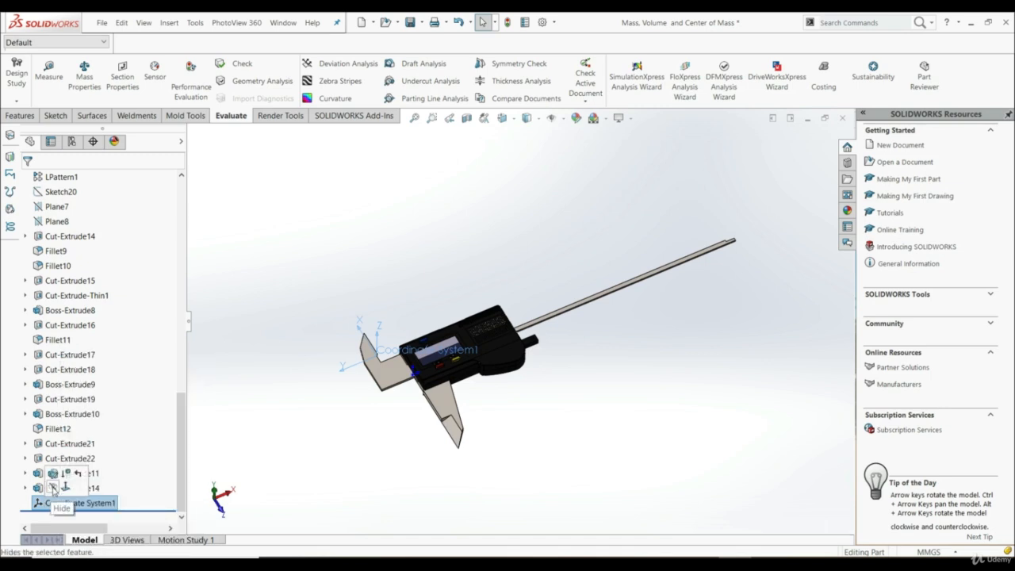
pyautogui.click(53, 487)
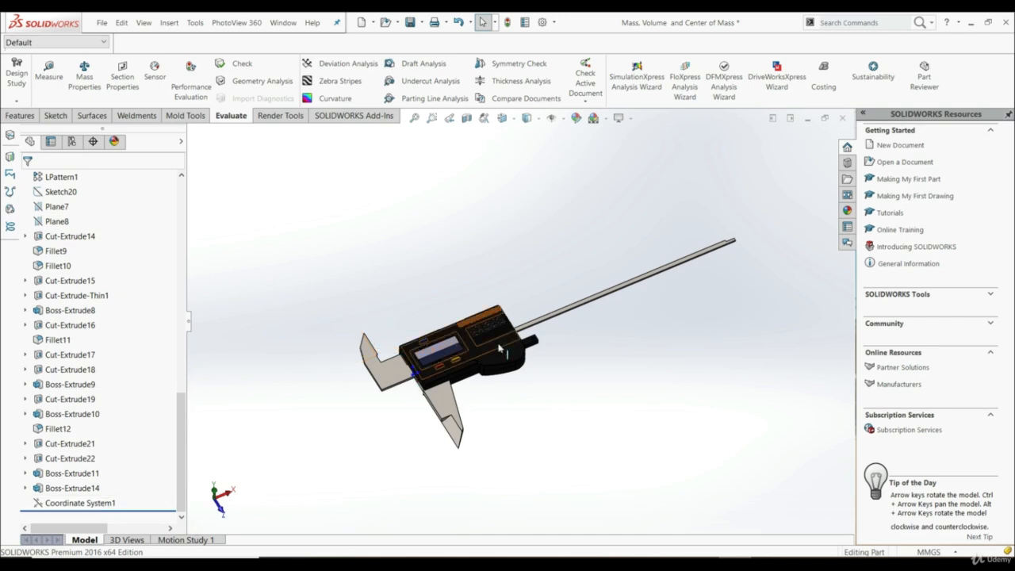
pyautogui.scroll(-4, 479, 341)
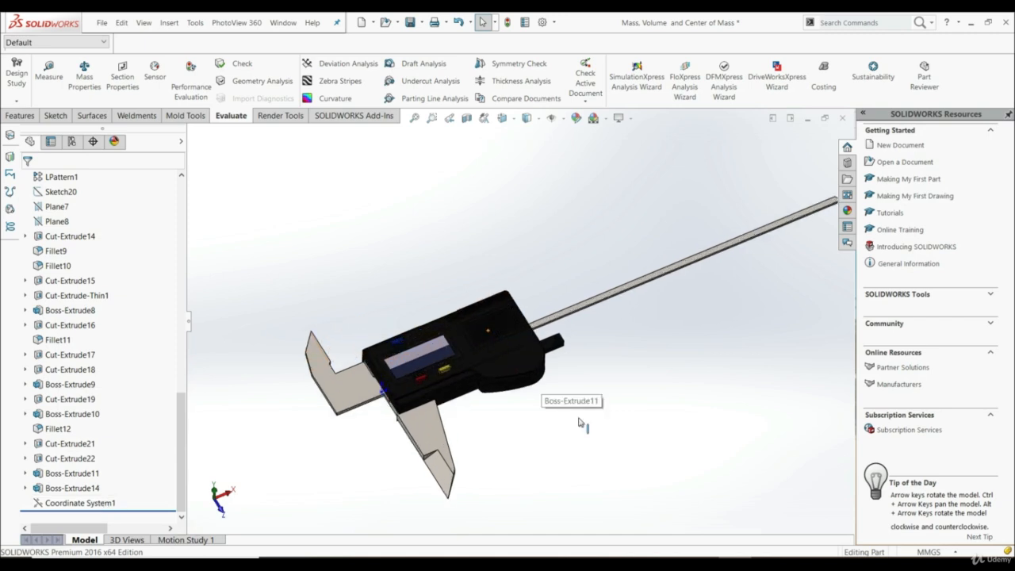